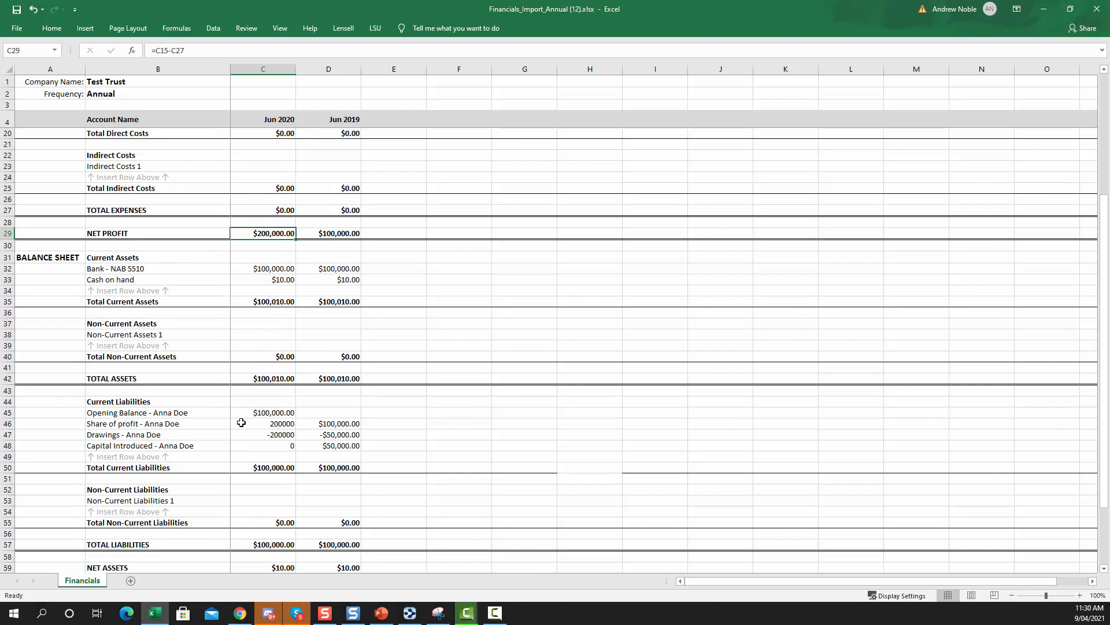
Review the Current Liabilities beneficiary entries and the Net Profit and total formulas in the annual financials import workbook
left_click(168, 414)
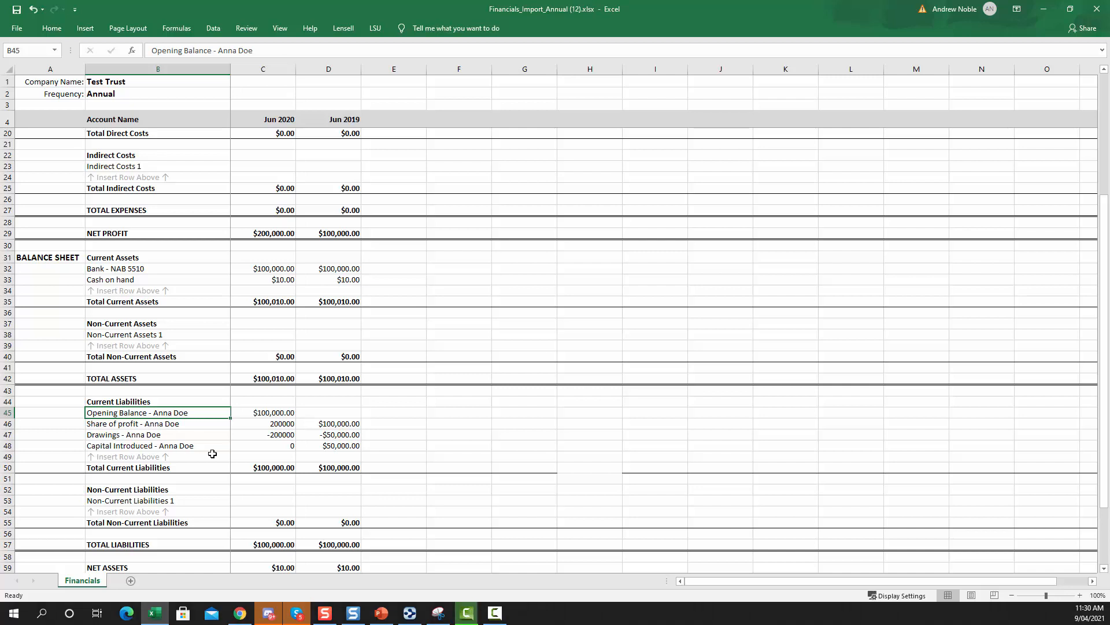
left_click_drag(245, 412, 331, 443)
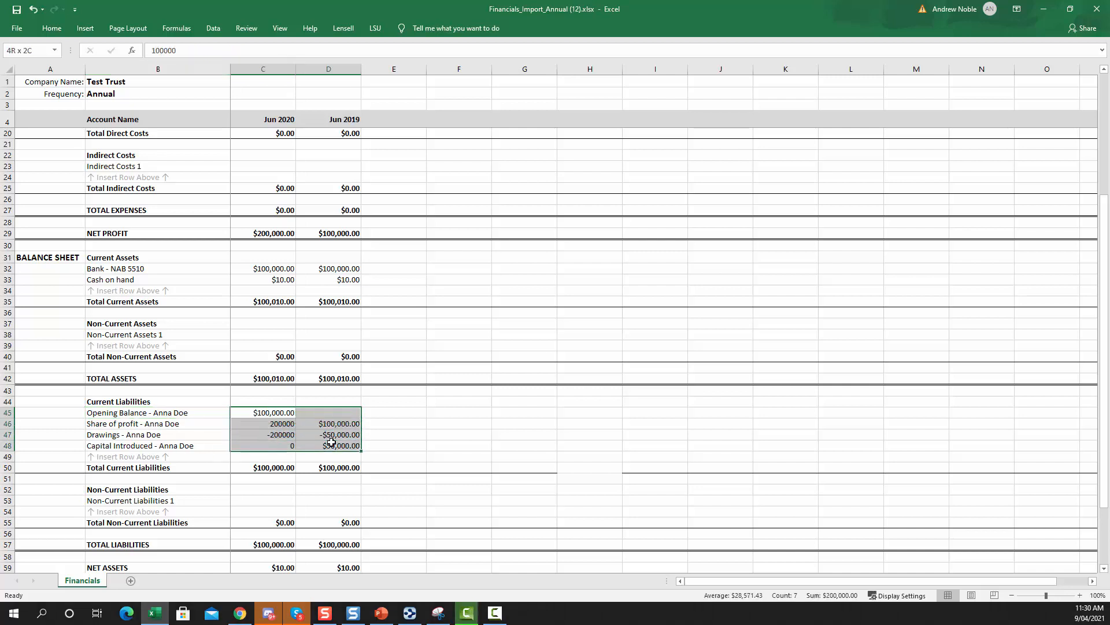
left_click(155, 414)
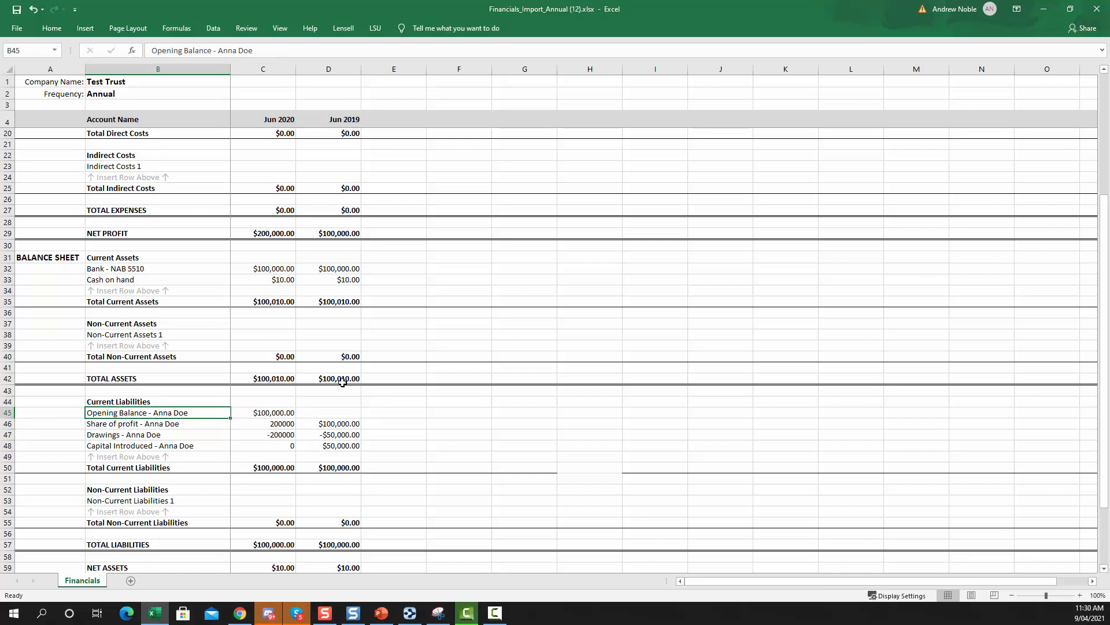
left_click(336, 302)
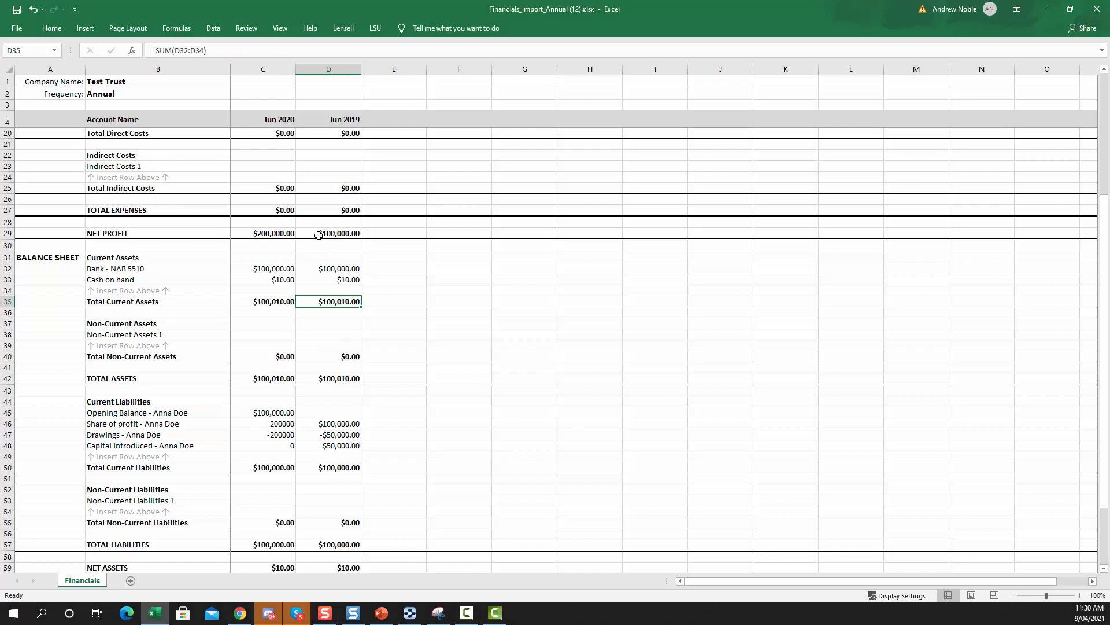
key("Up")
key("Up")
key("Up")
key("Up")
key("Up")
key("Up")
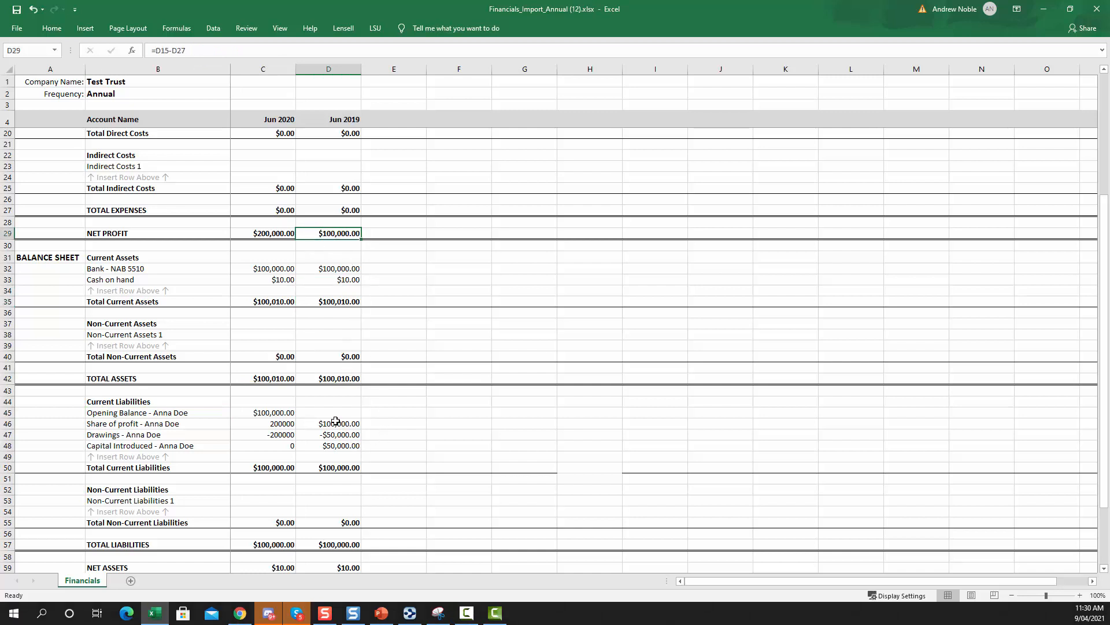
left_click(336, 422)
left_click(275, 234)
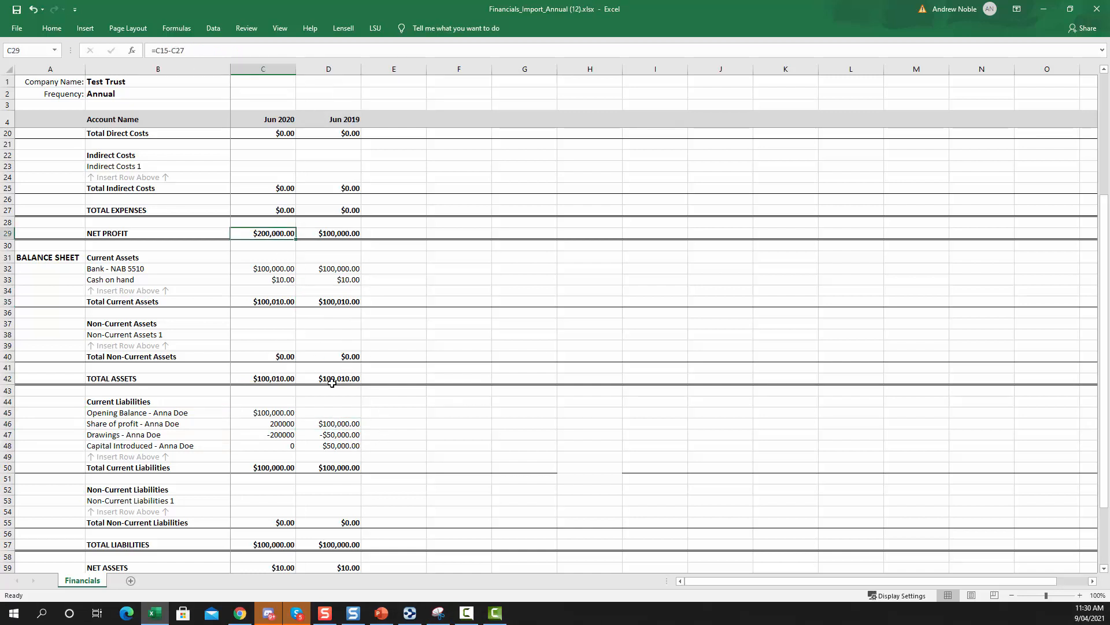
left_click(278, 425)
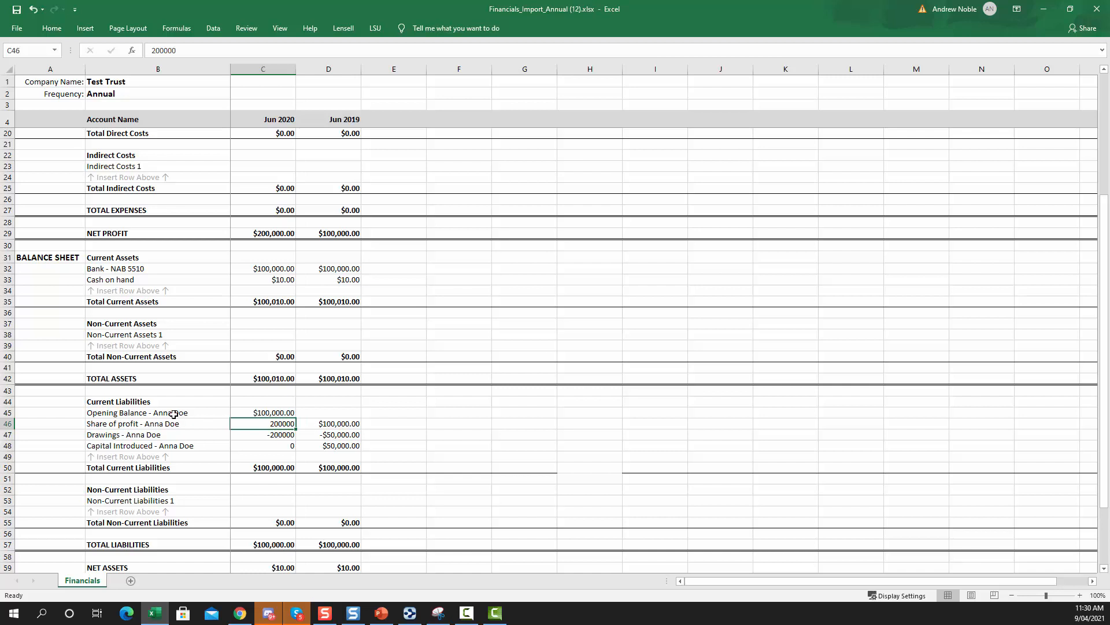
left_click_drag(174, 414, 174, 443)
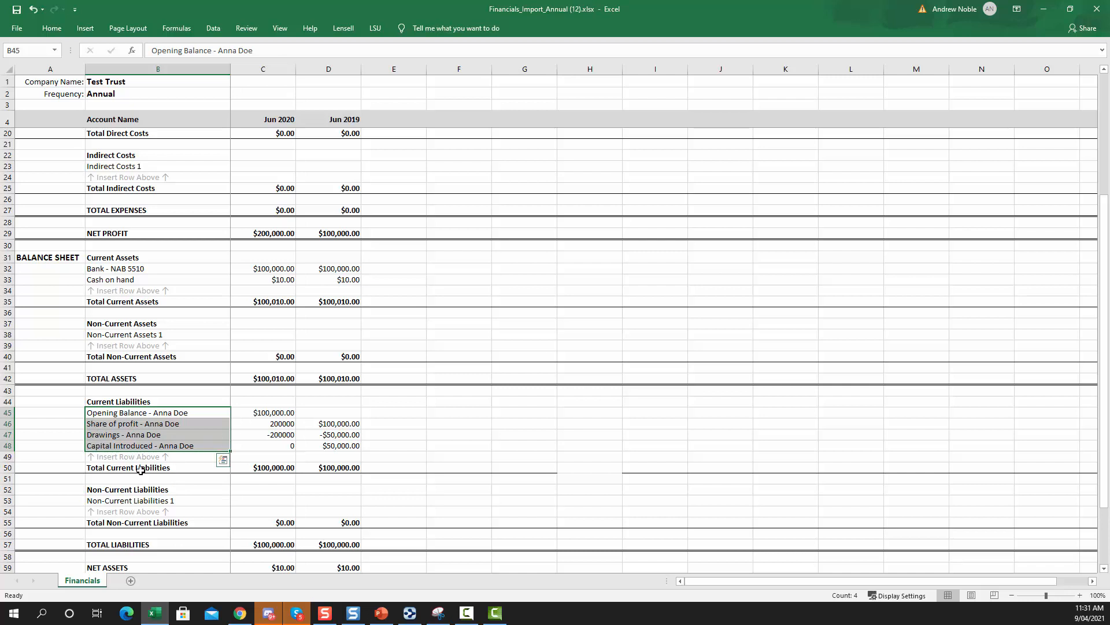
scroll(143, 486, "down", 3)
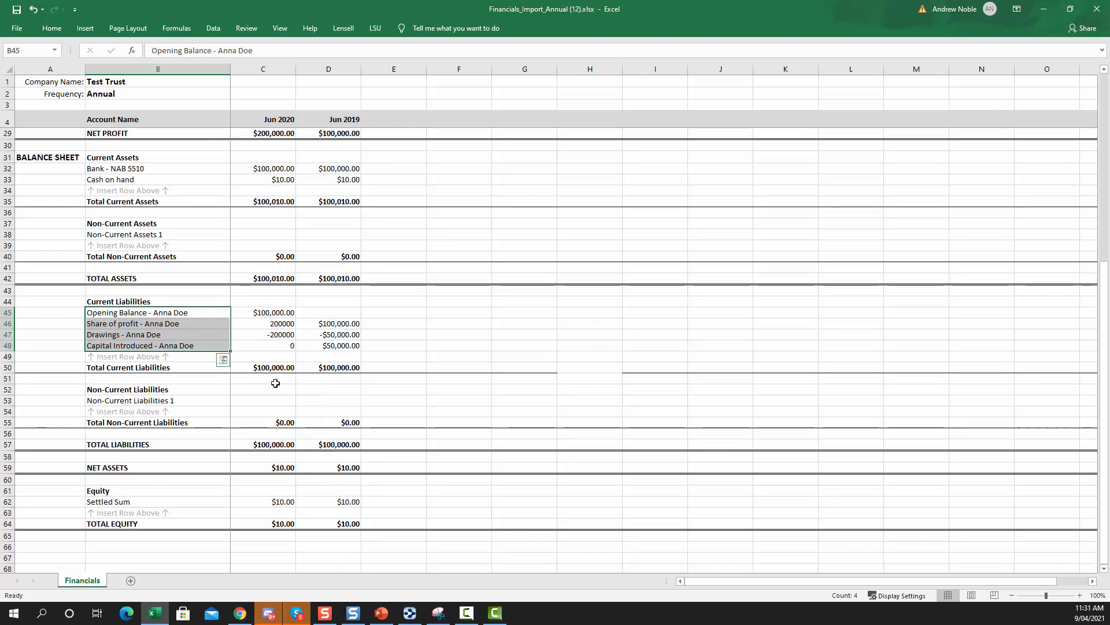
left_click(384, 357)
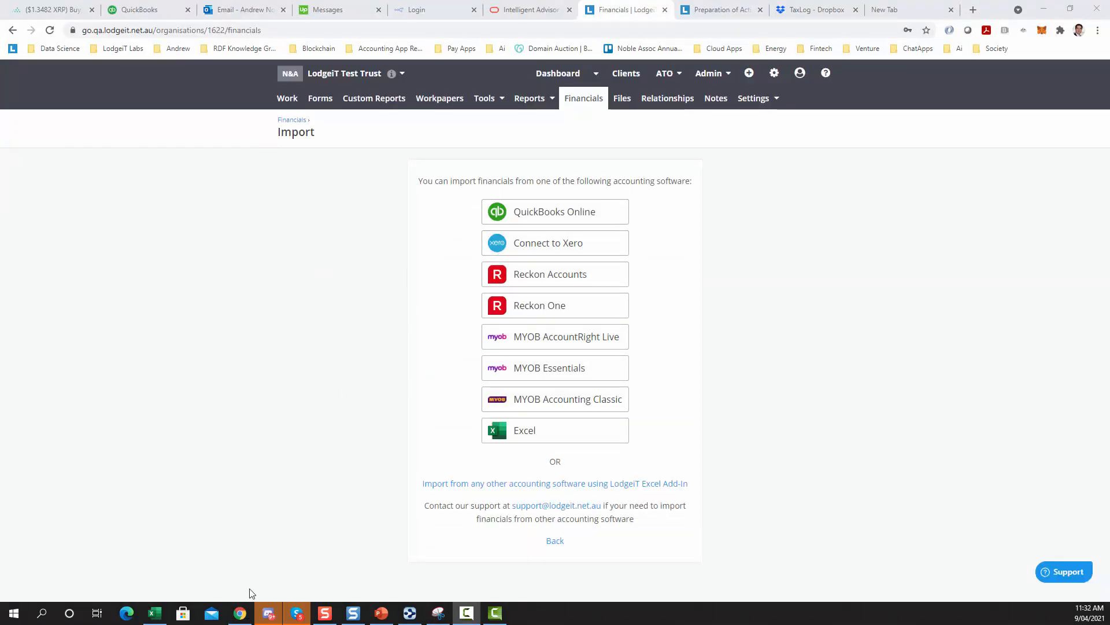
Switch to the workbook, save it, and minimise the spreadsheet window
left_click(155, 612)
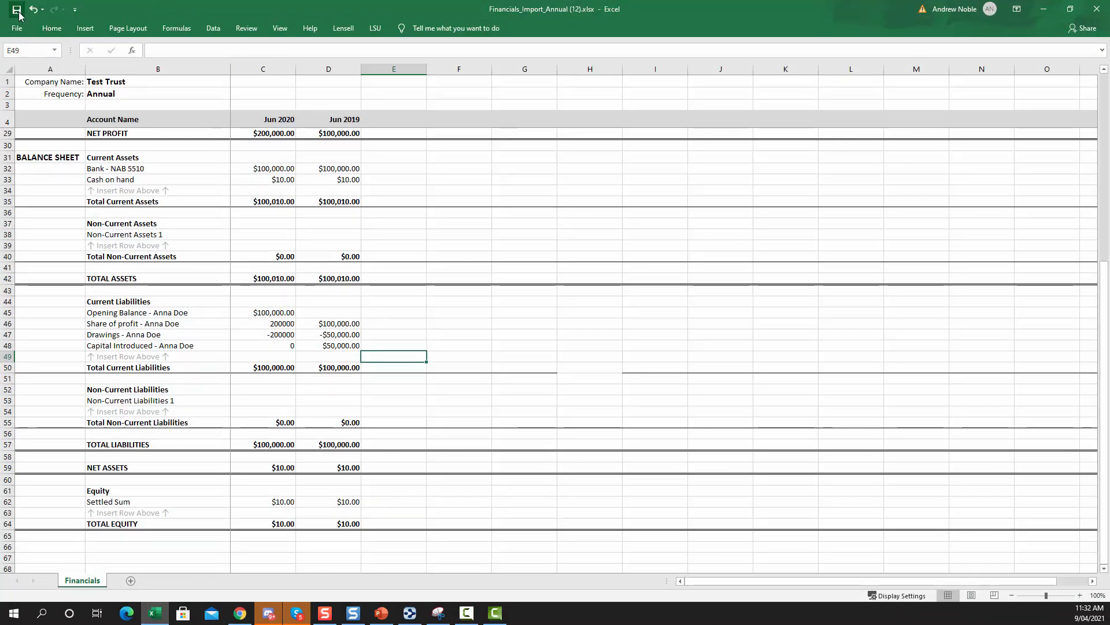
left_click(19, 15)
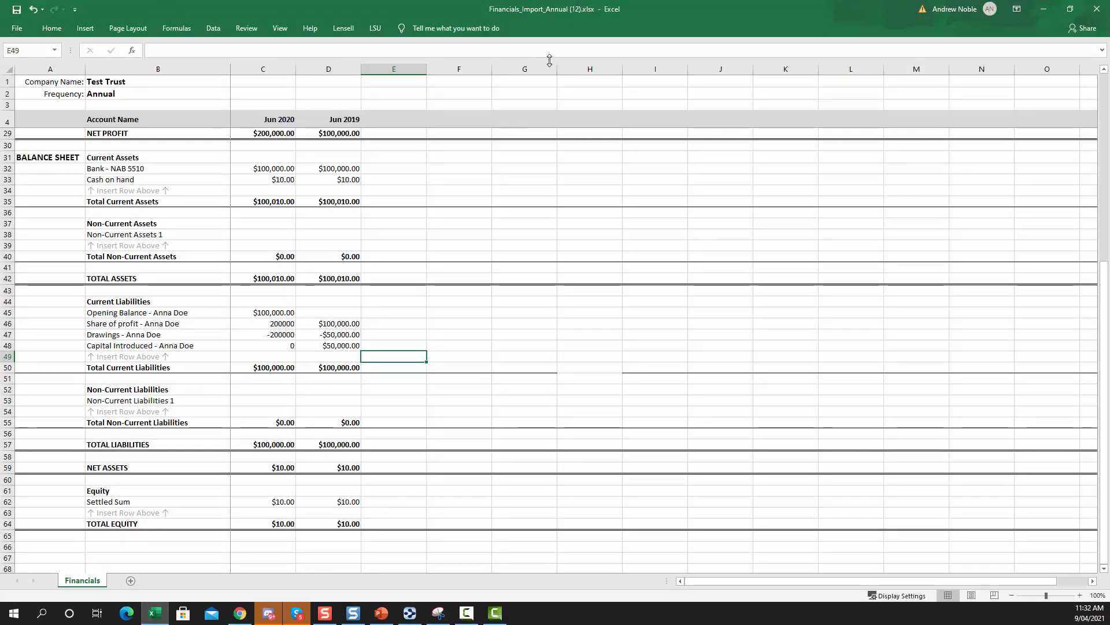
left_click(1044, 9)
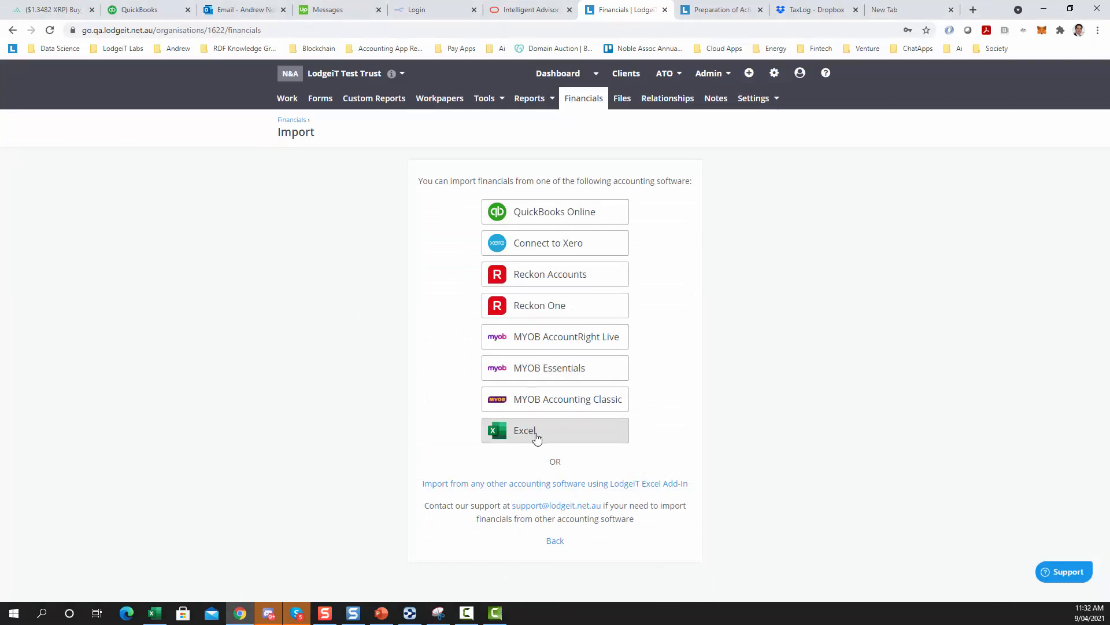
Import the financials from Excel by choosing and uploading Financials_Import_Annual (12).xlsx
left_click(527, 432)
left_click(508, 342)
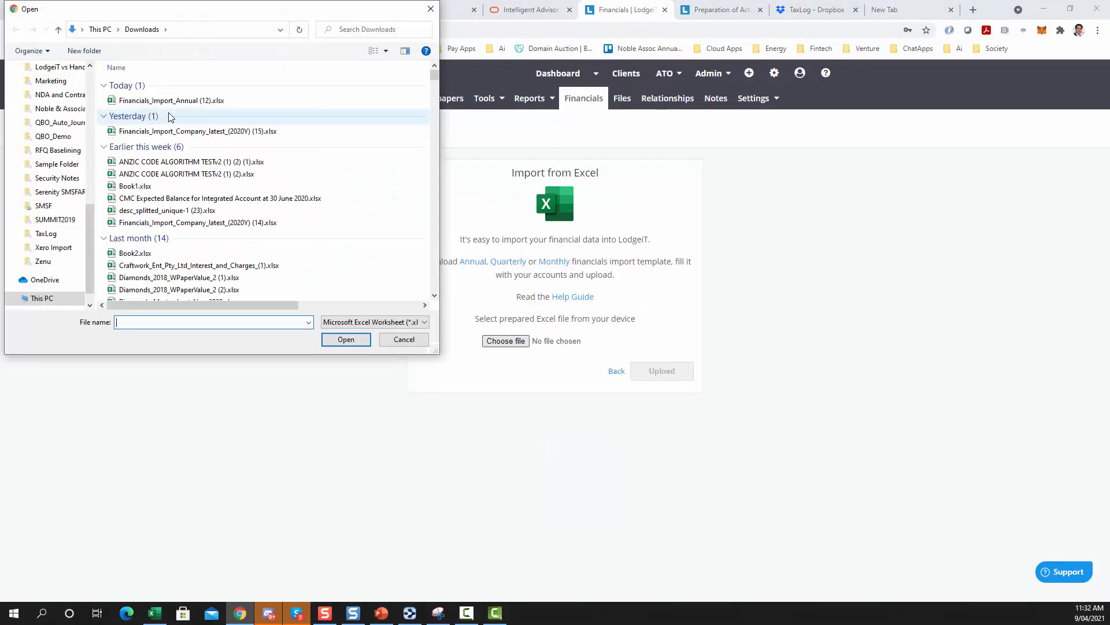
left_click(170, 103)
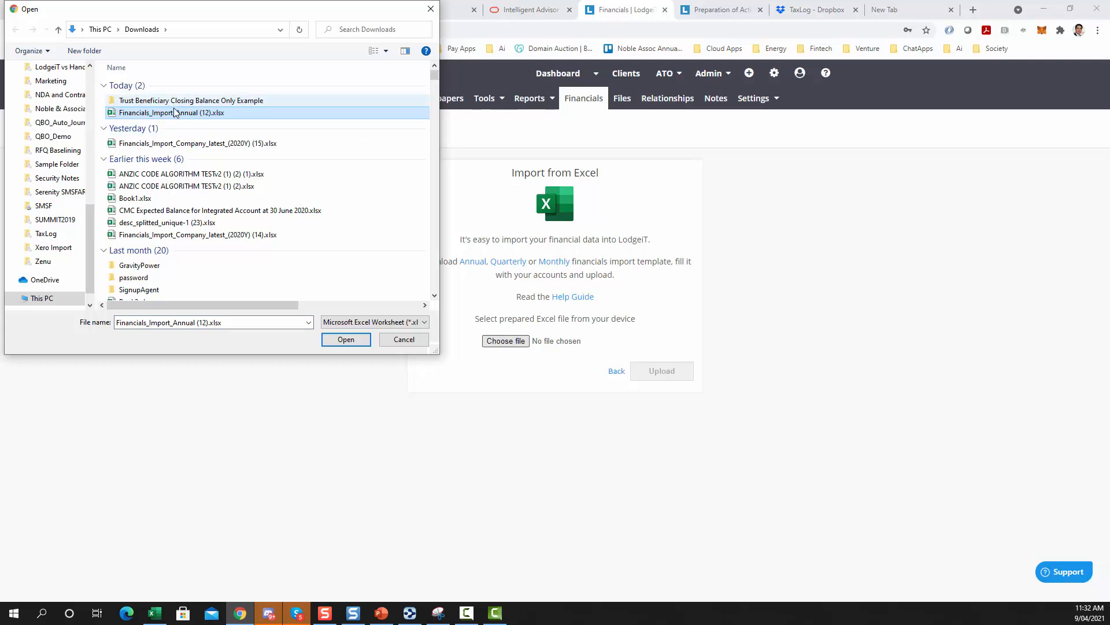
left_click(346, 340)
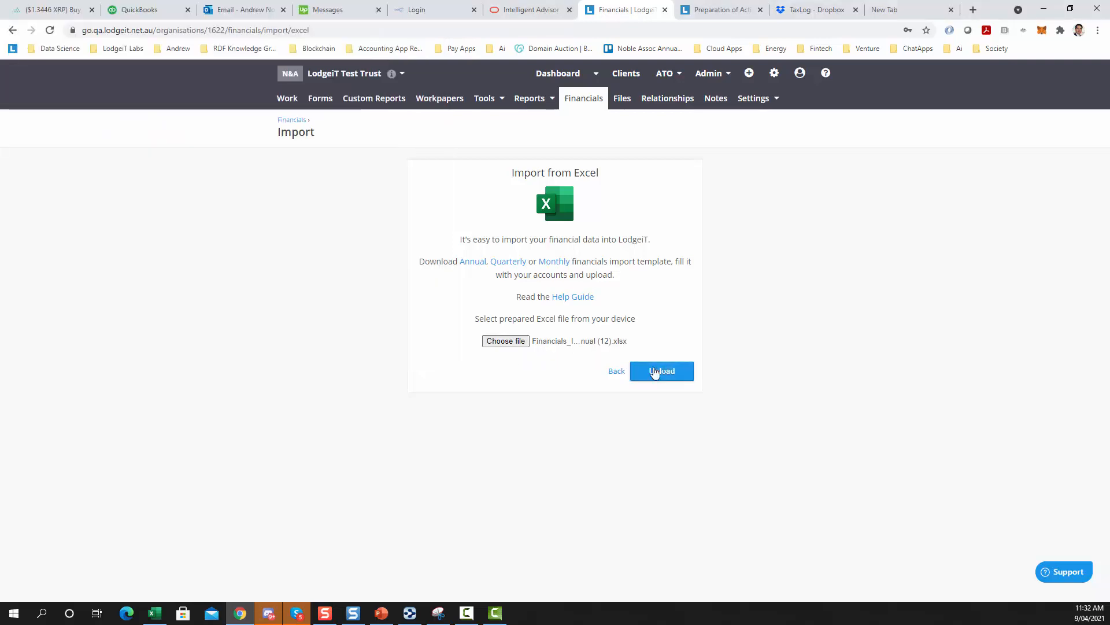
left_click(653, 371)
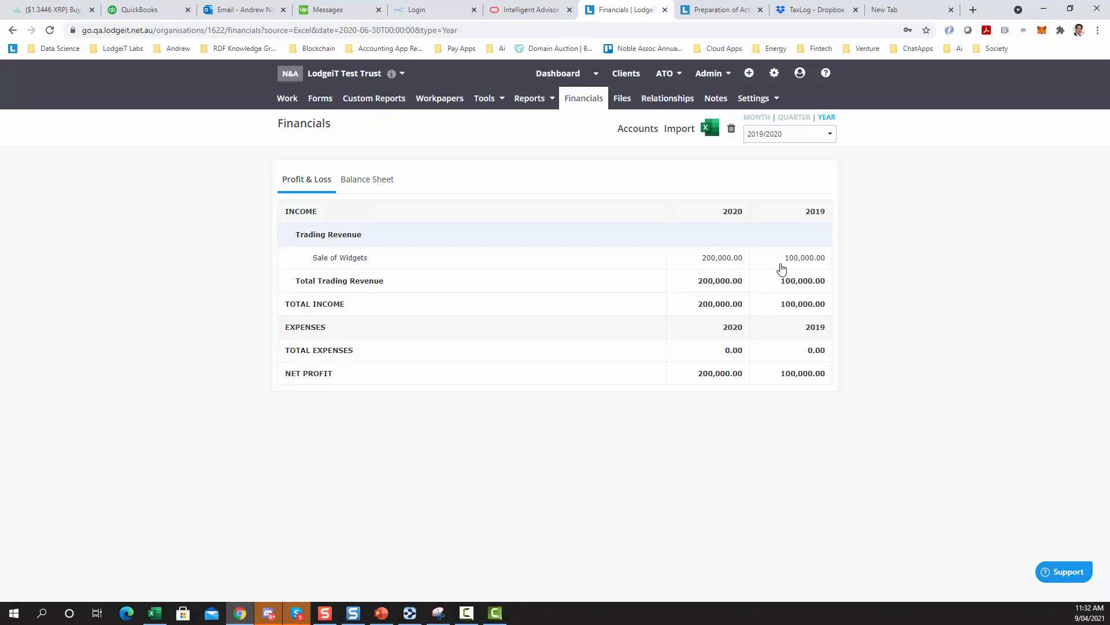
Review the imported figures on the Balance Sheet
left_click(371, 178)
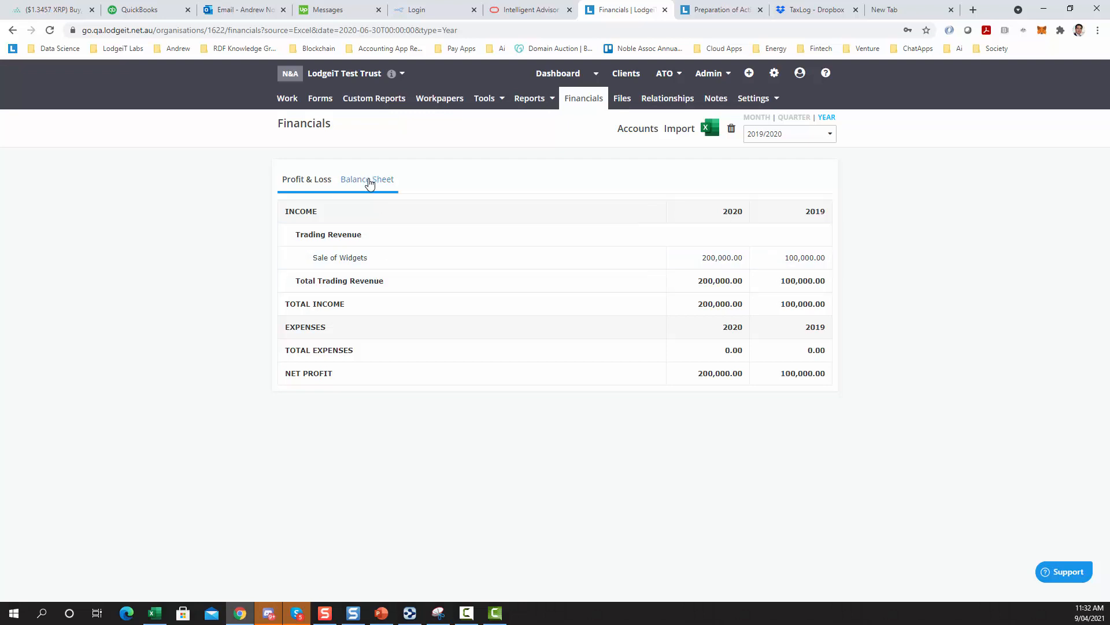
scroll(207, 283, "down", 1)
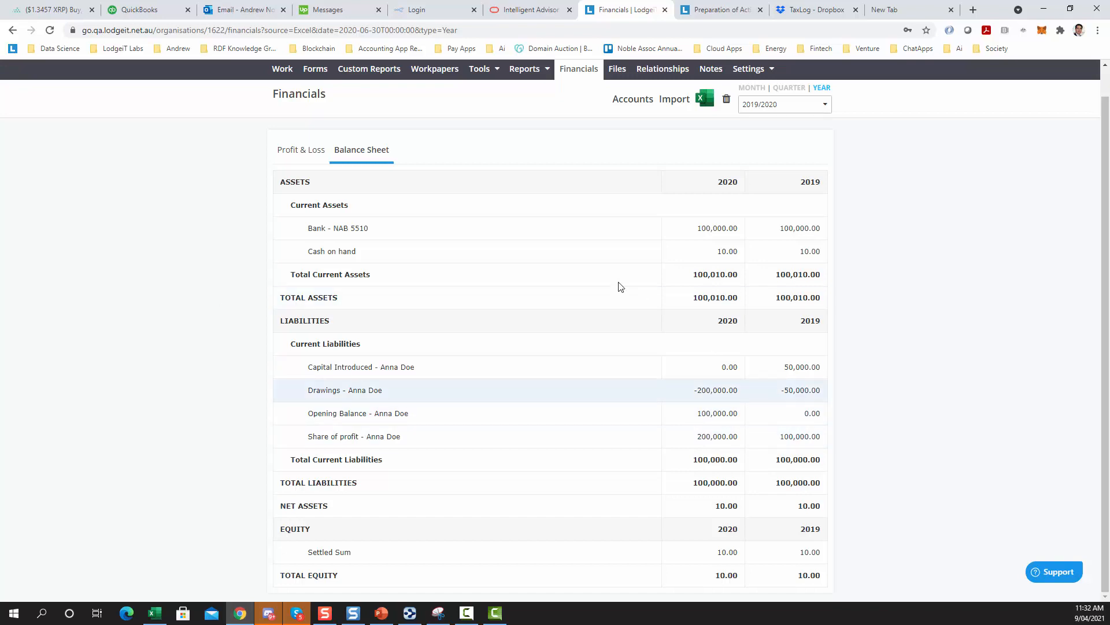
scroll(638, 168, "up", 1)
Add a new relationship for the trust, selecting the beneficiary's contact and setting the type to Beneficiary, and save it
left_click(668, 98)
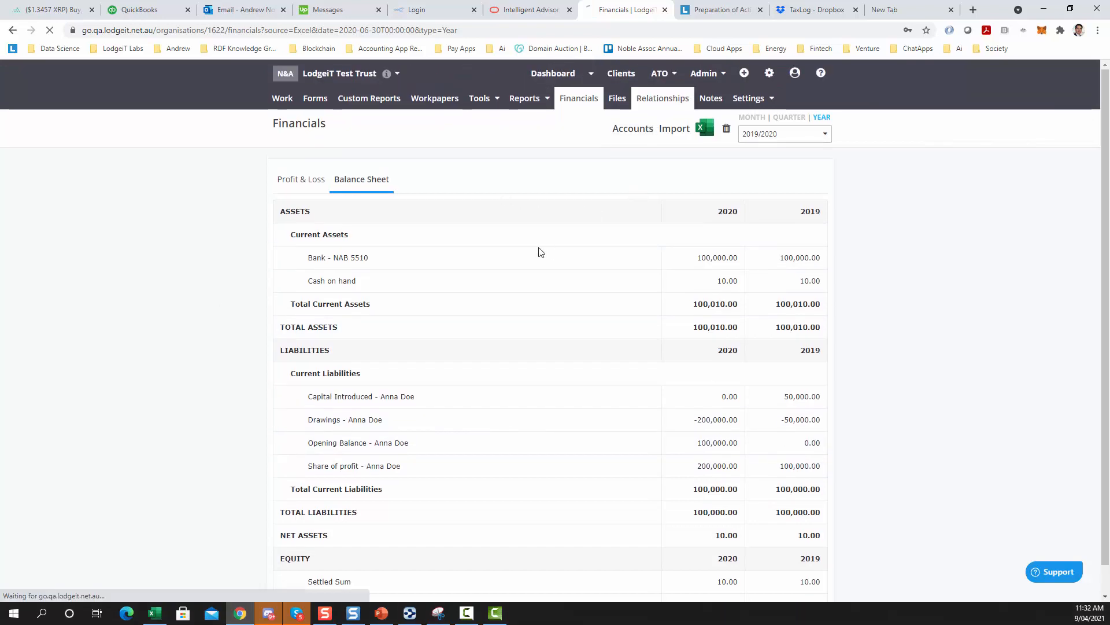
left_click(613, 232)
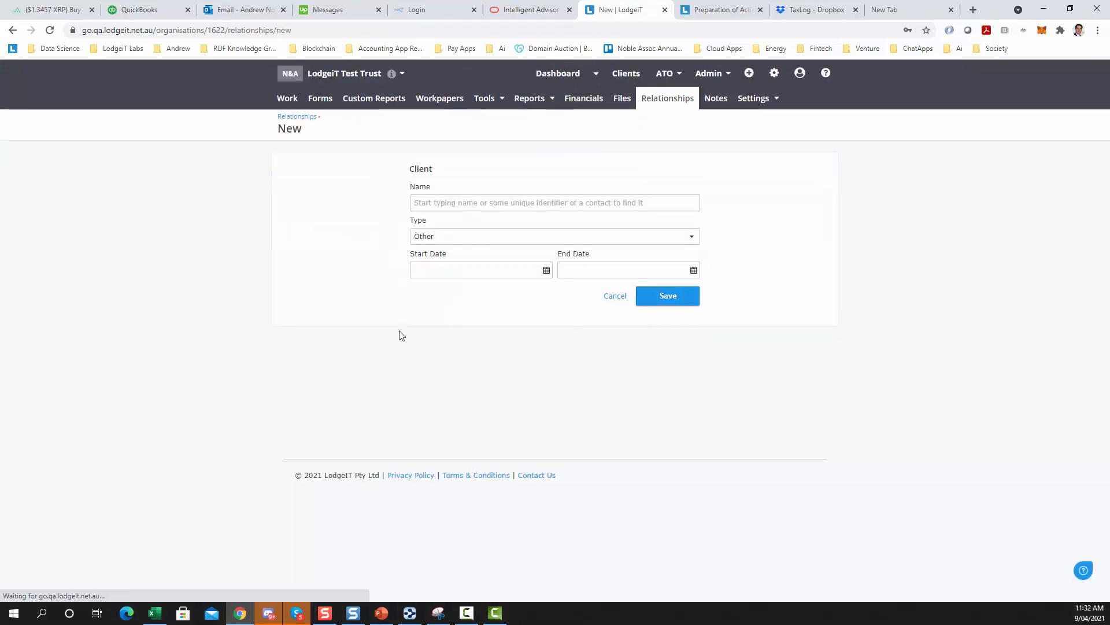
left_click(478, 200)
type("A")
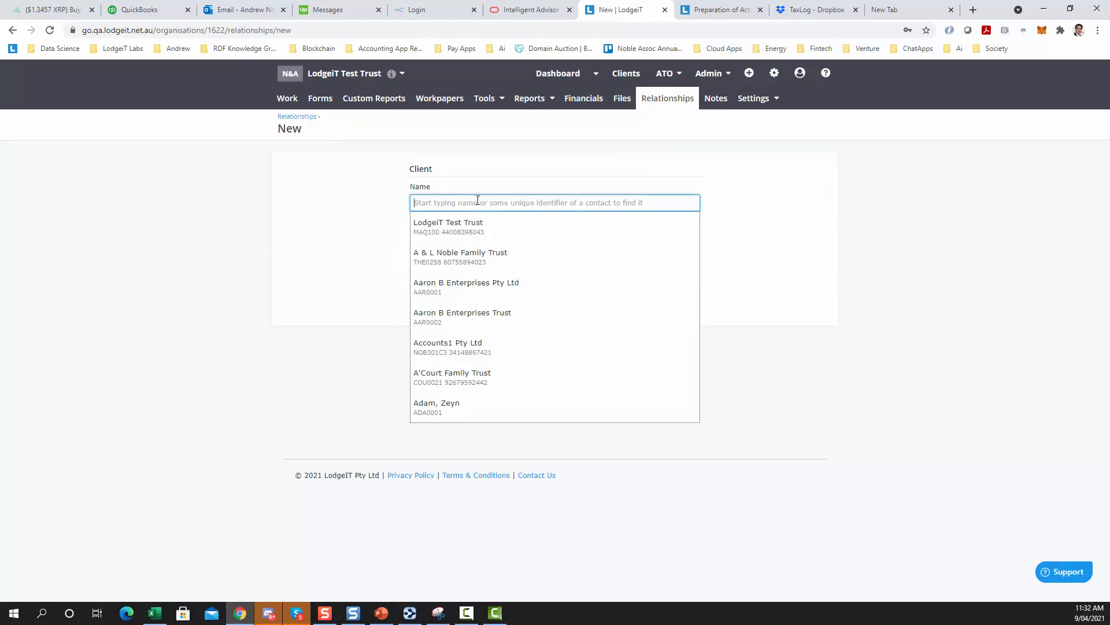
type("nna do")
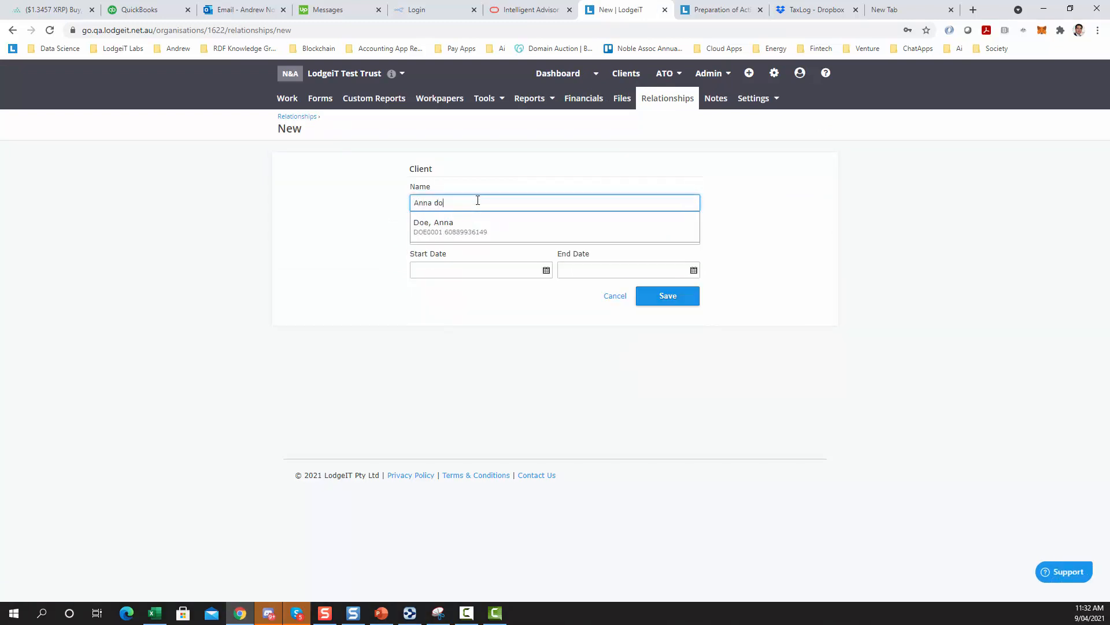
left_click(459, 238)
left_click(460, 236)
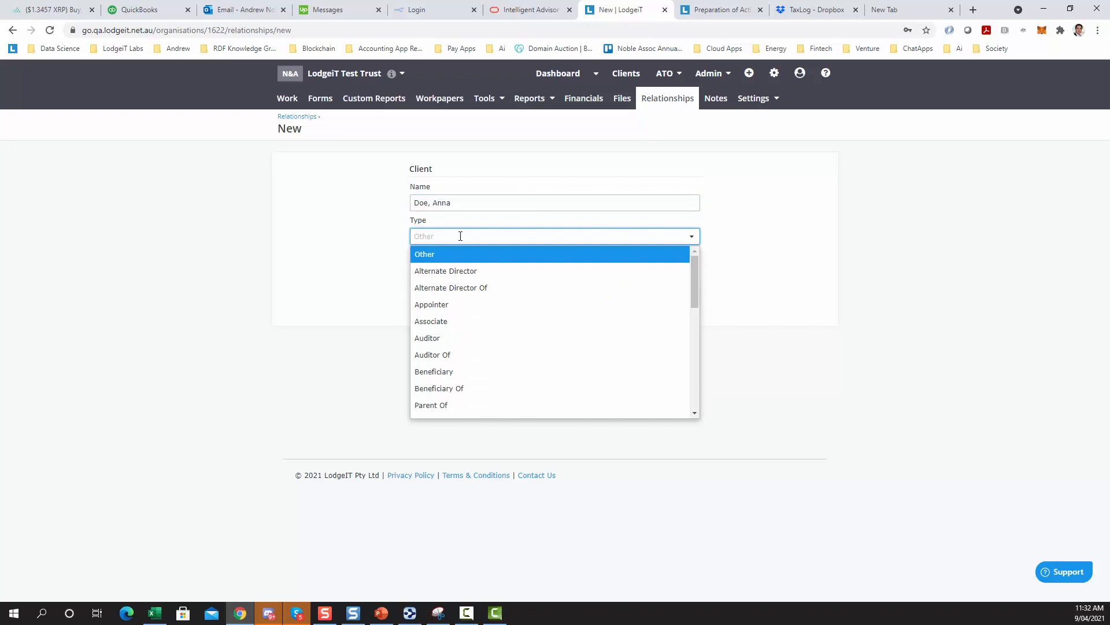
type("bene")
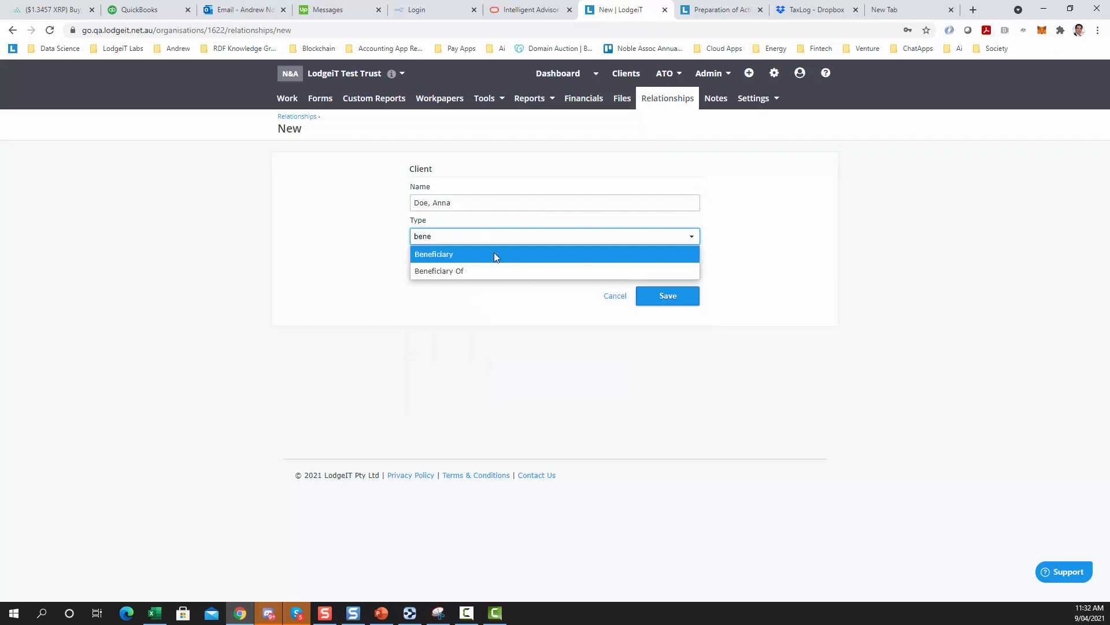
left_click(493, 254)
left_click(665, 297)
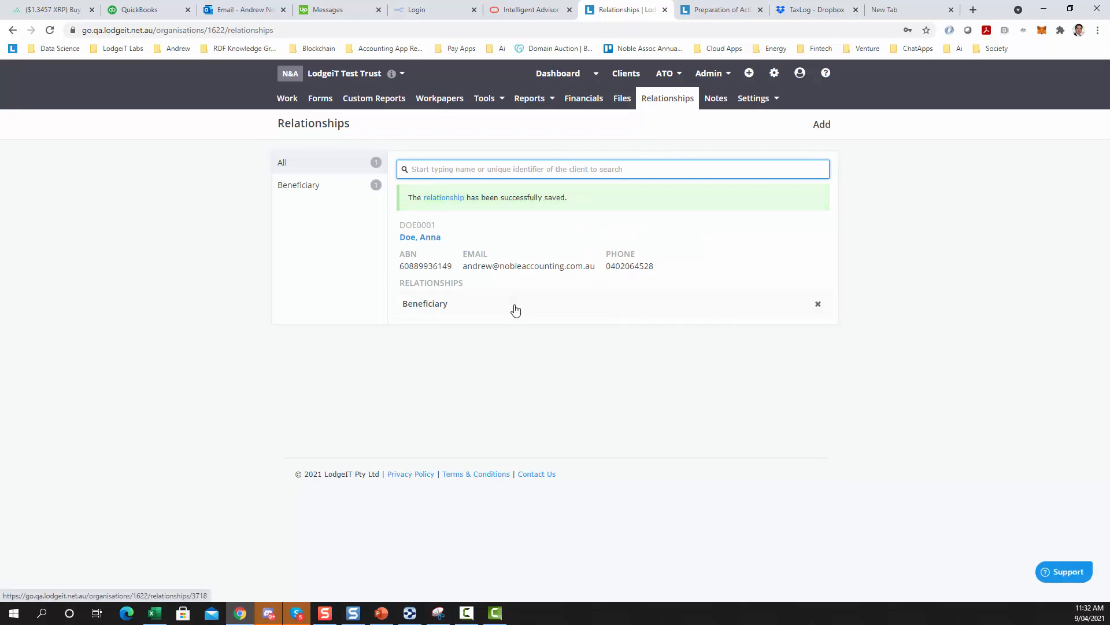
Open the beneficiary contact's Beneficiary Of relationships and return to LodgeiT Test Trust
left_click(418, 238)
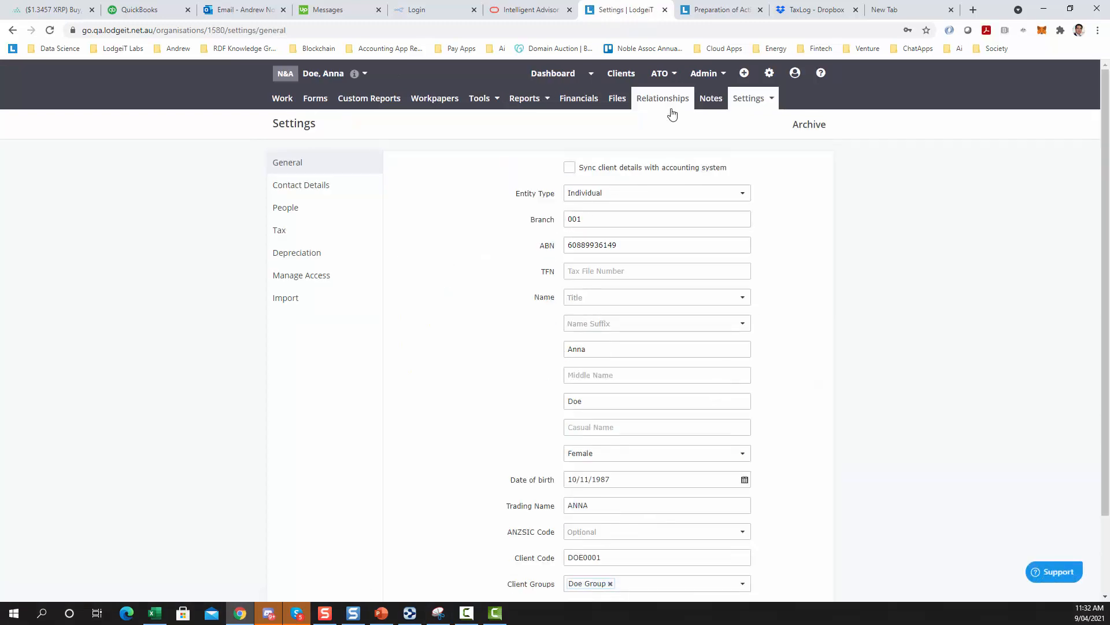
left_click(604, 219)
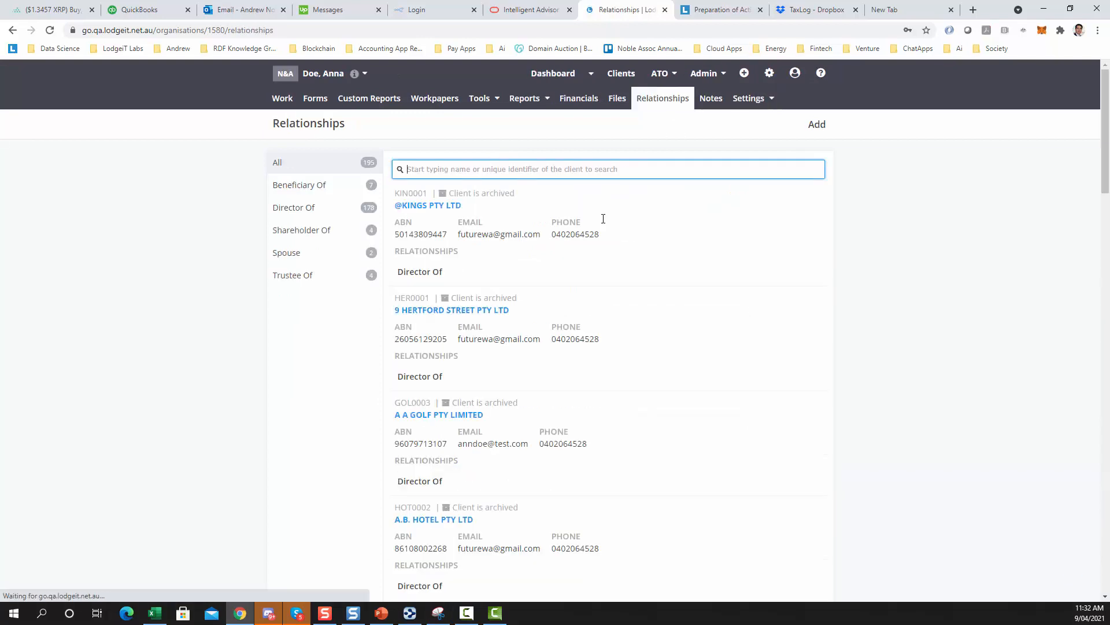
left_click(319, 191)
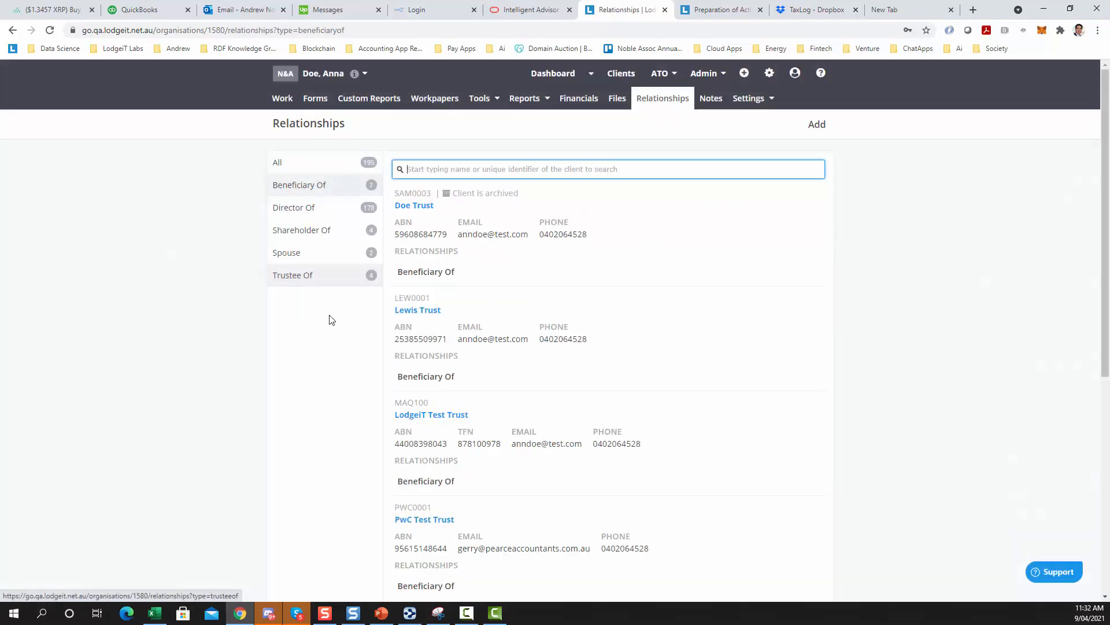
scroll(446, 371, "down", 1)
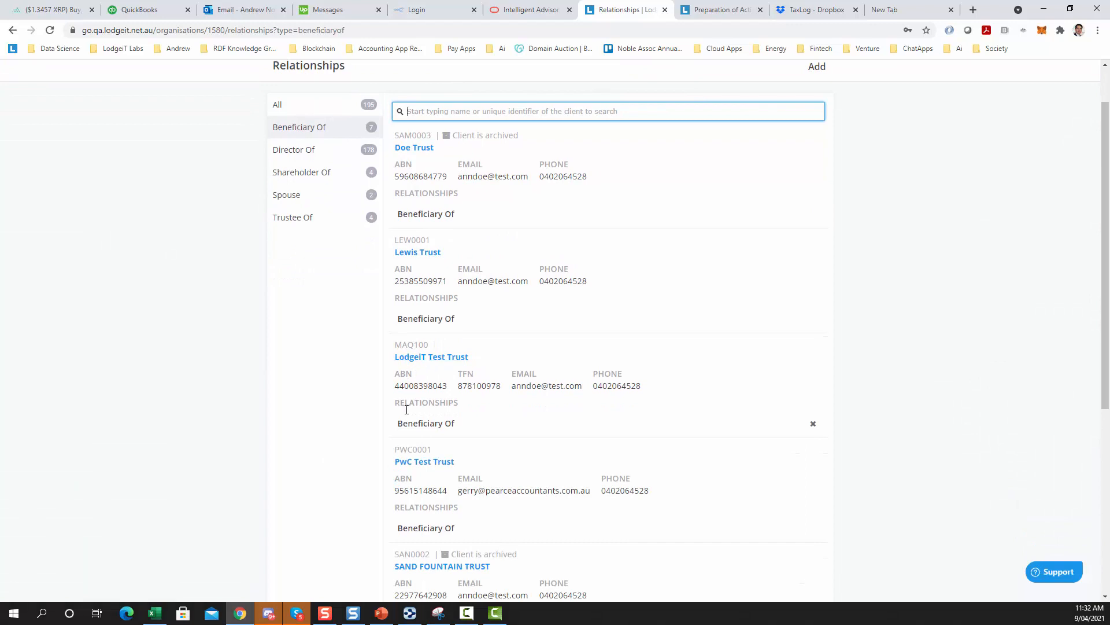
left_click(437, 359)
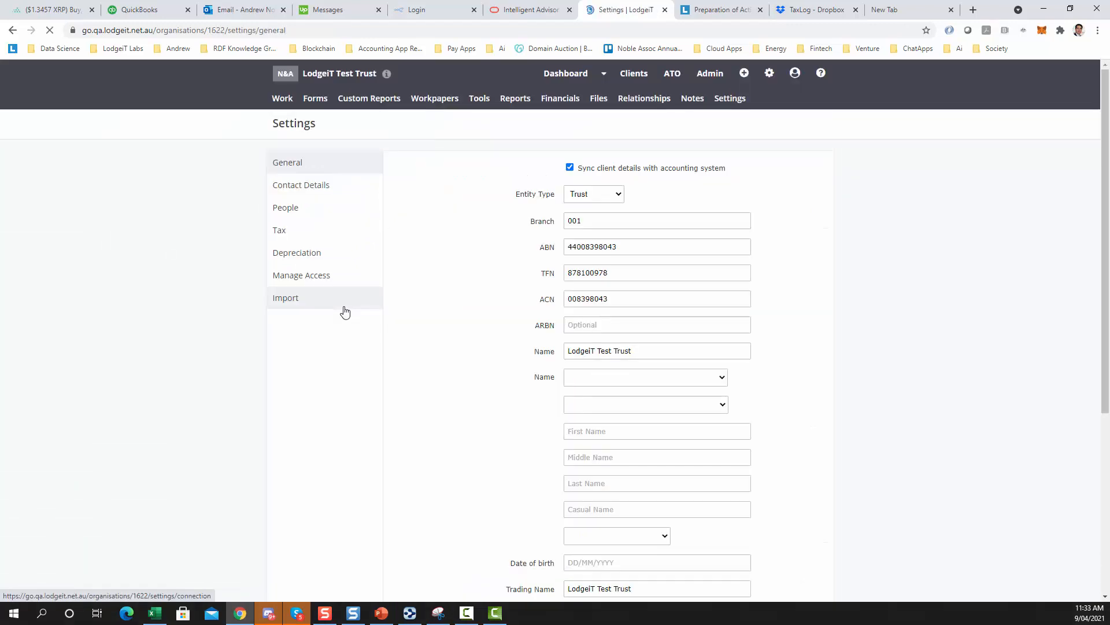
View the trust's Balance Sheet financials for the 2019/2020 year
left_click(572, 108)
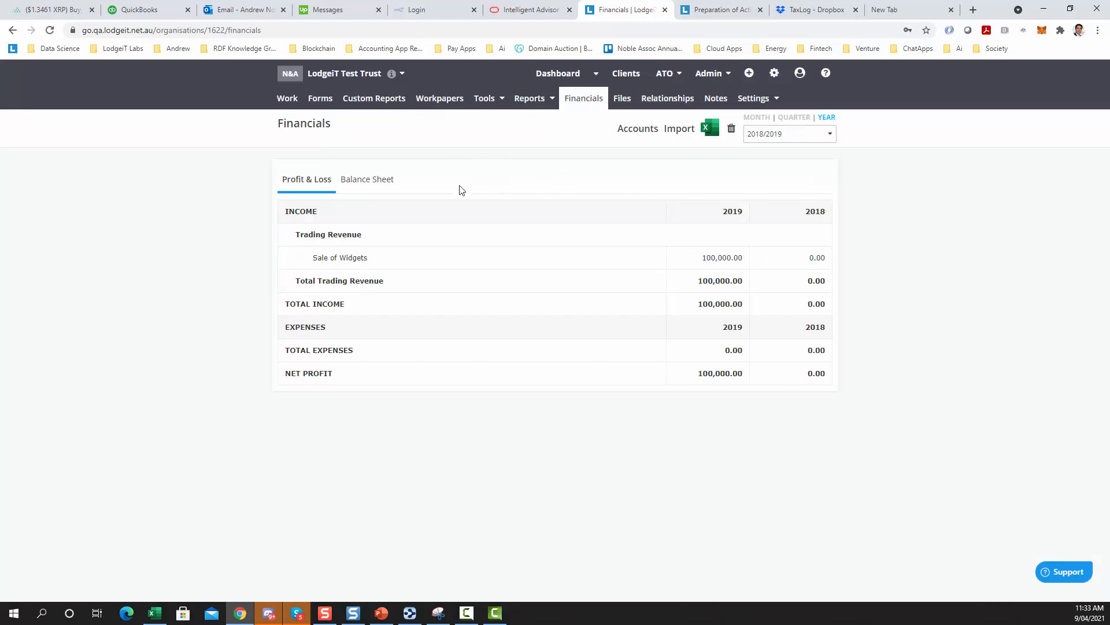
left_click(370, 183)
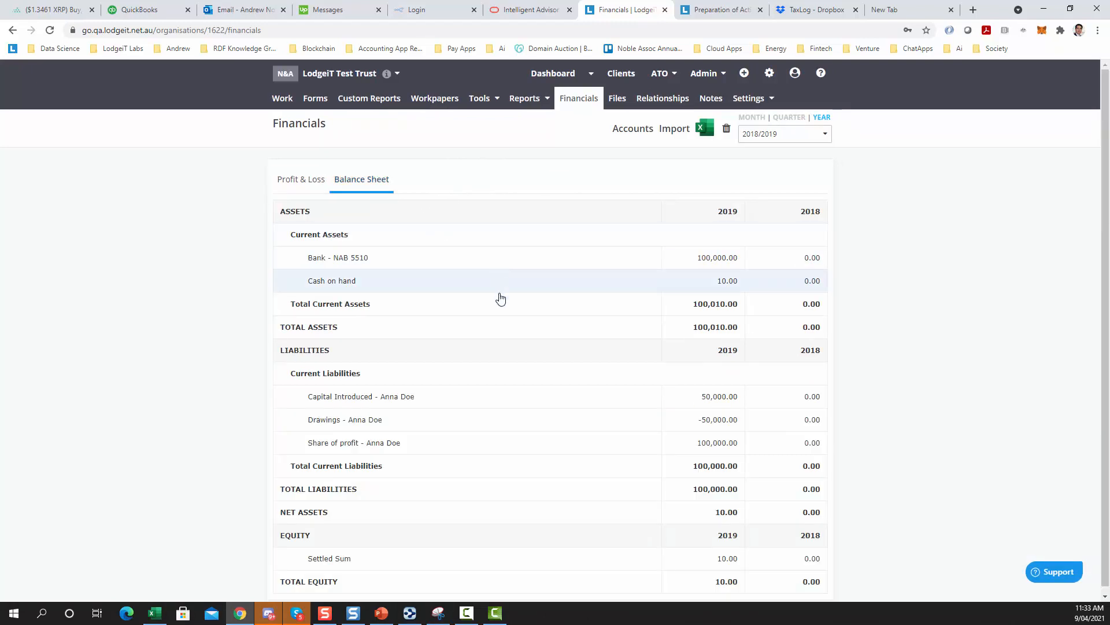
left_click(769, 137)
left_click(750, 154)
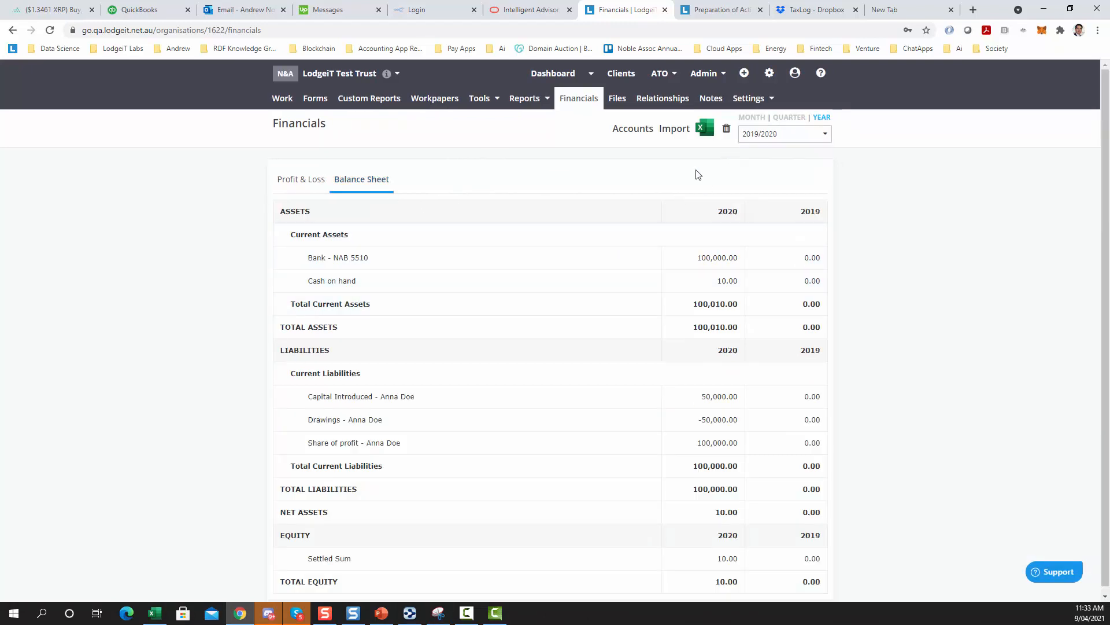
scroll(564, 327, "down", 1)
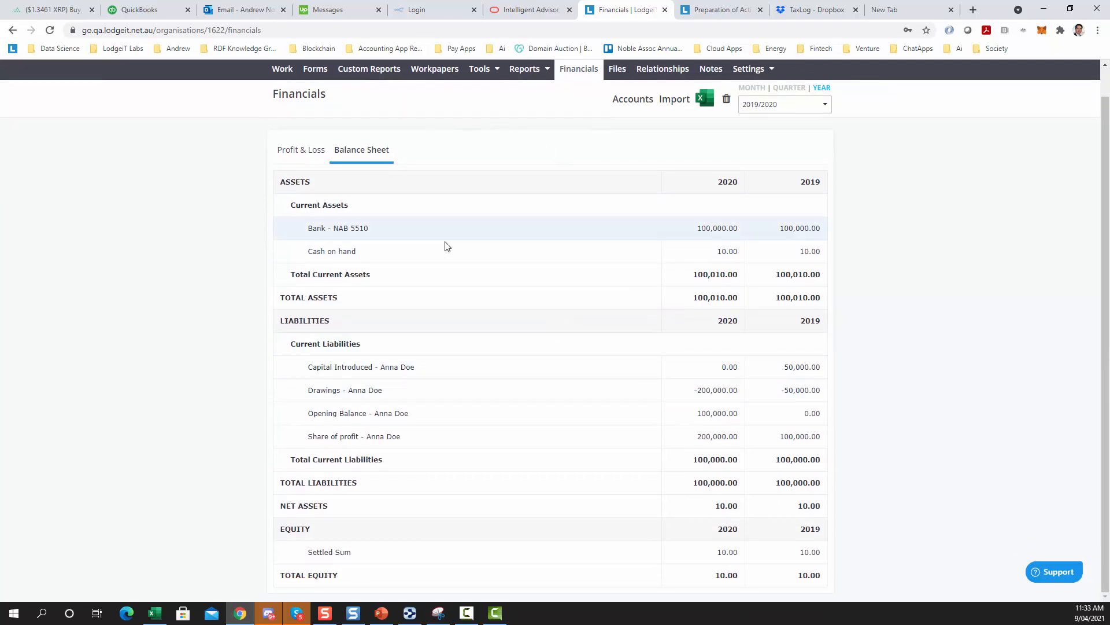
Create a new custom report from the Trust - SPFR (trading) template for the 2019/2020 financial year
scroll(446, 245, "up", 1)
left_click(393, 99)
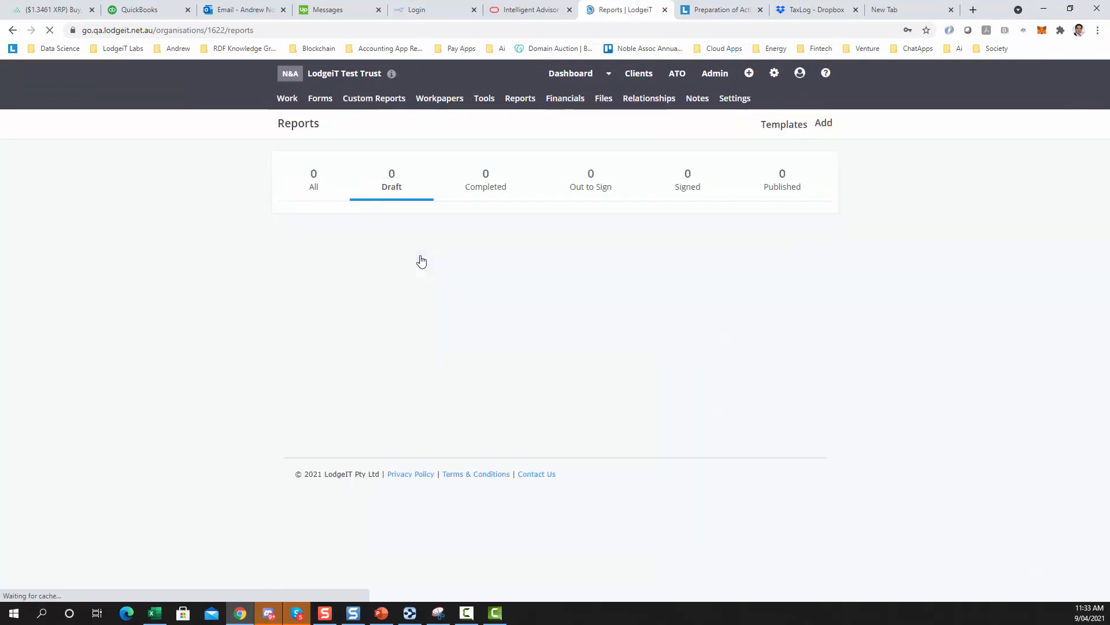
left_click(830, 129)
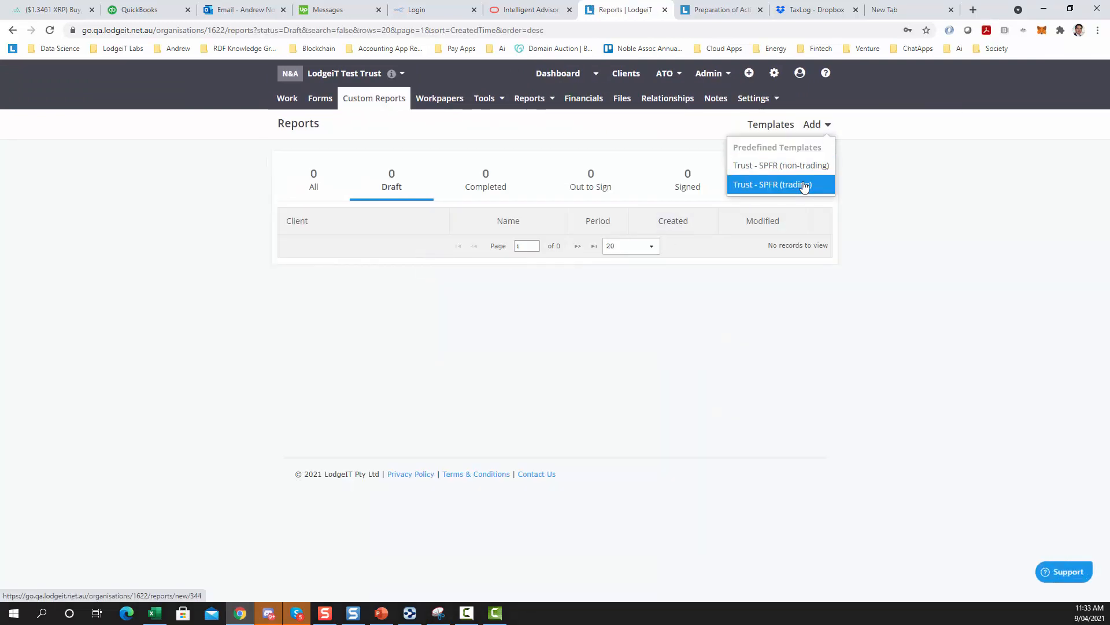
left_click(804, 185)
left_click(552, 235)
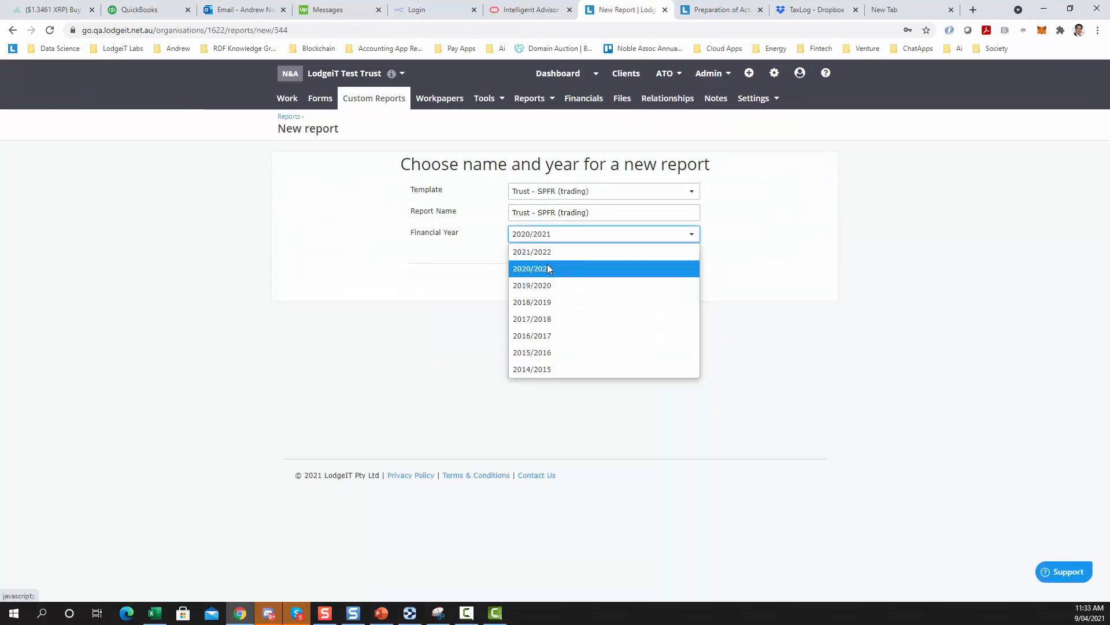
left_click(549, 285)
left_click(659, 283)
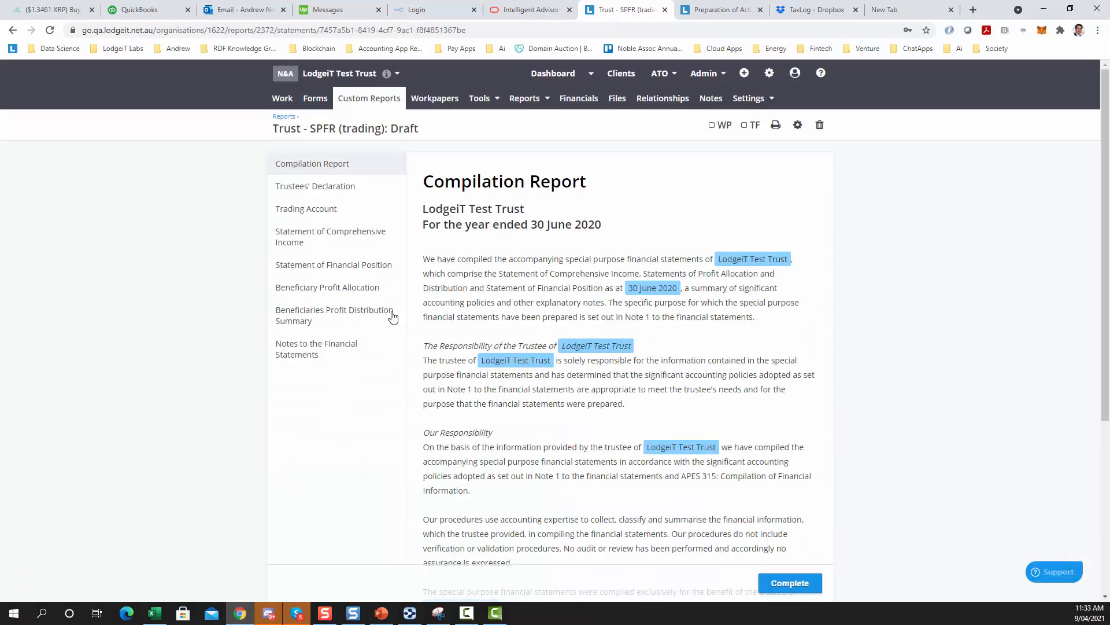
Review the report's Beneficiary Profit Allocation section and the trust's Balance Sheet financials
left_click(347, 289)
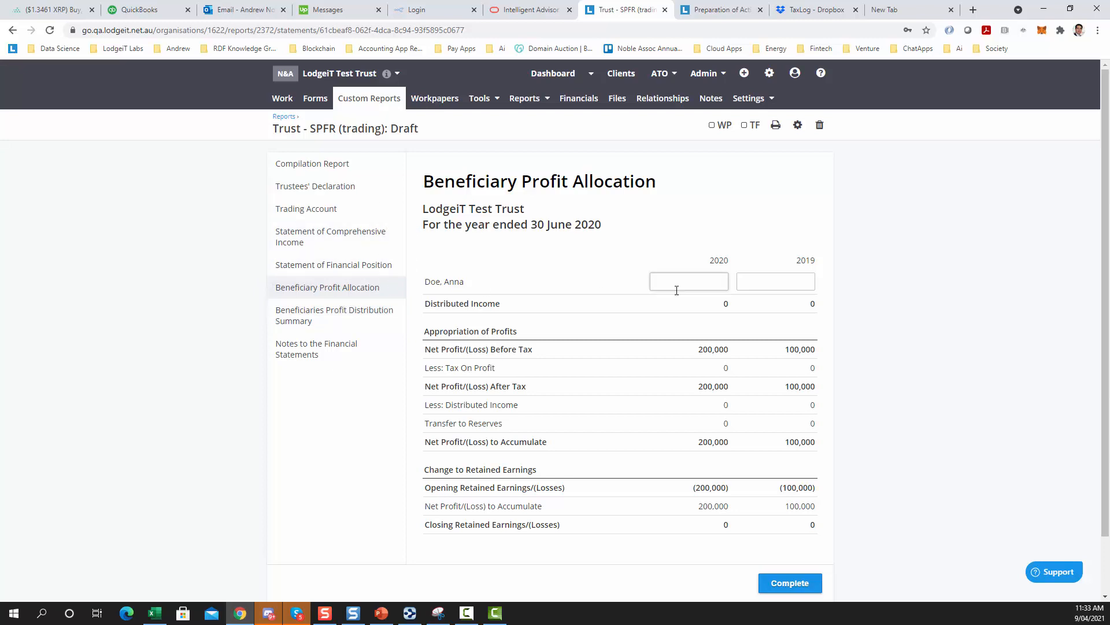
left_click(570, 109)
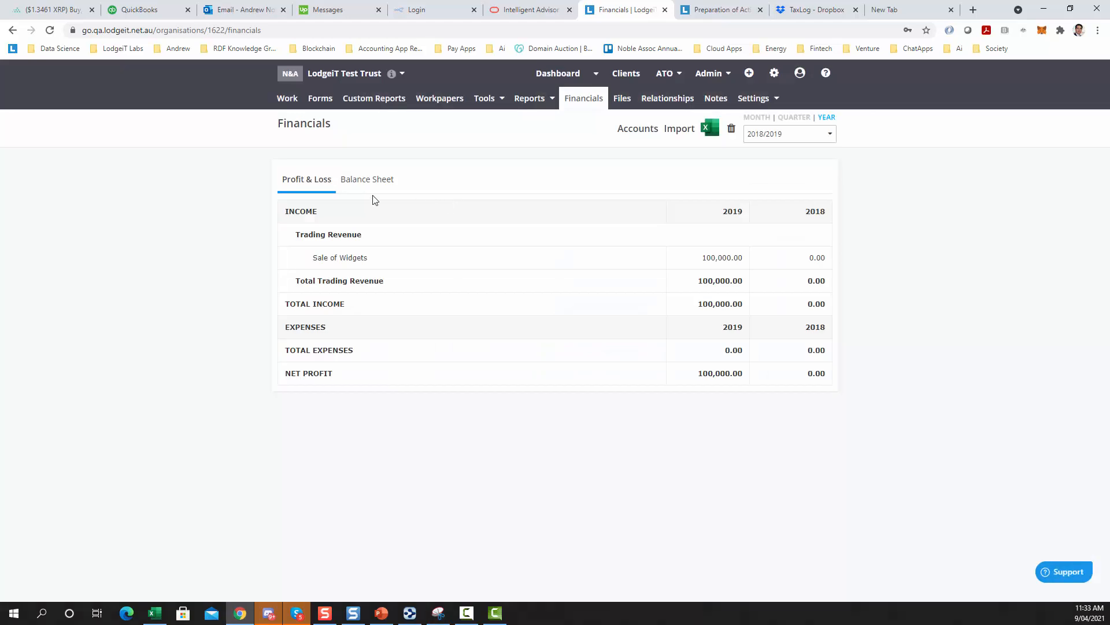
left_click(359, 180)
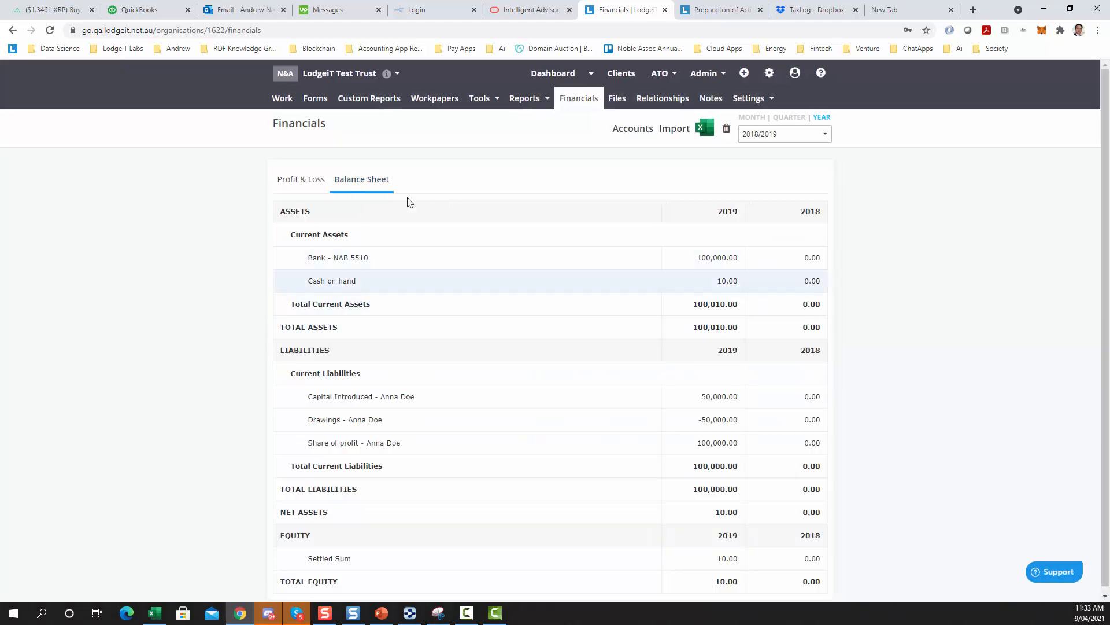
Reclassify the beneficiary's Drawings liability account under Current Liabilities > Beneficiaries > Drawings
left_click(622, 130)
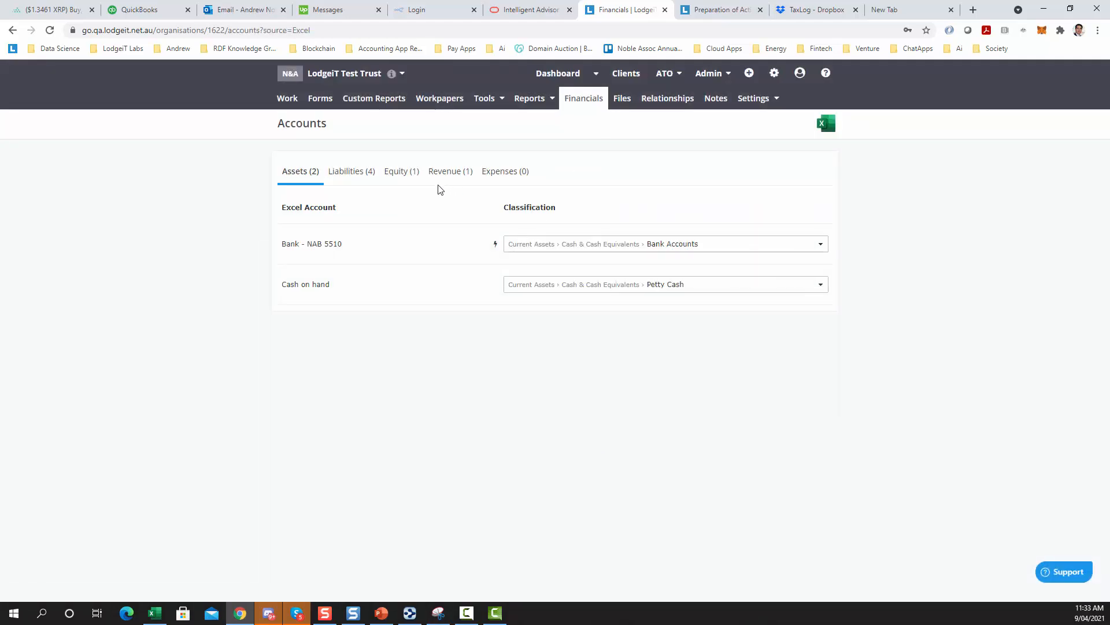
left_click(361, 177)
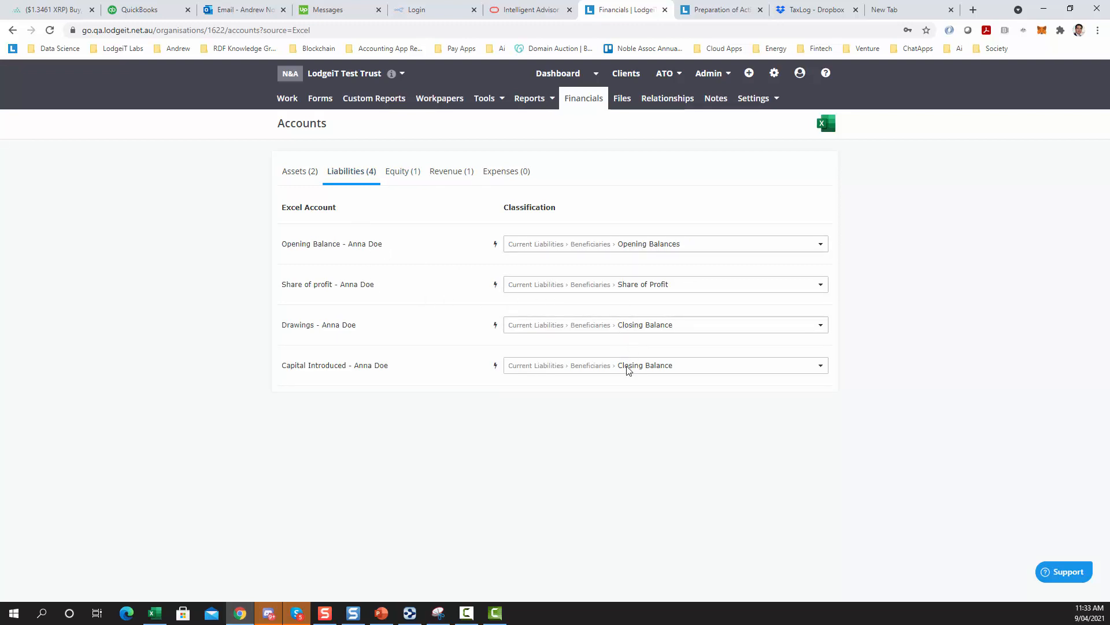
left_click(624, 326)
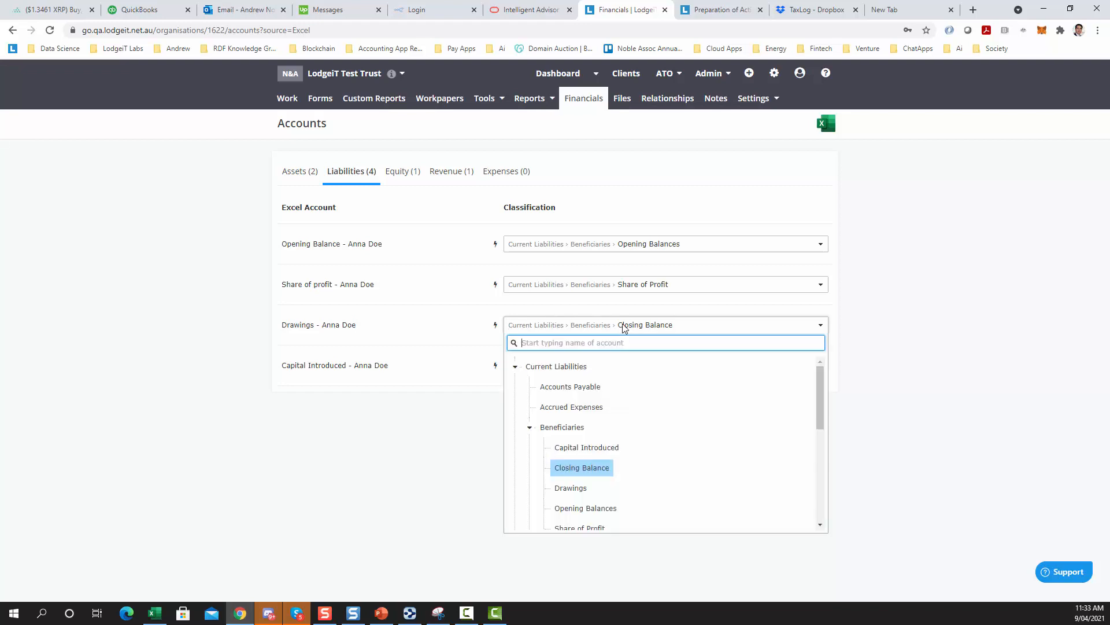
left_click(571, 488)
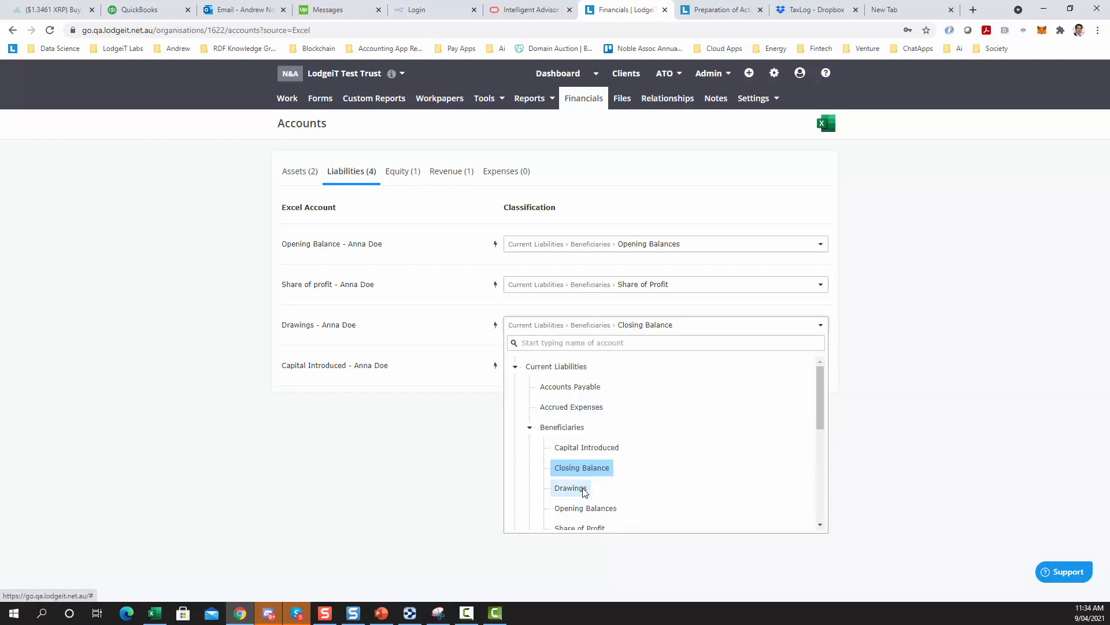
In the report's Beneficiaries Profit Distribution Summary, map the Opening Balance line to the beneficiary's Opening Balance account
left_click(376, 101)
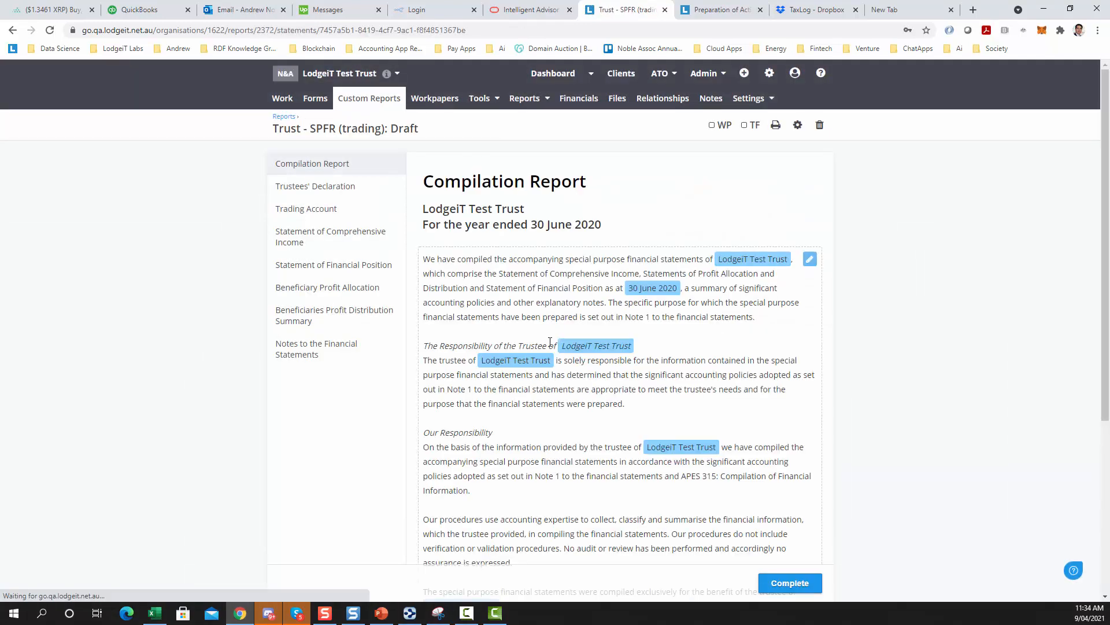
left_click(328, 289)
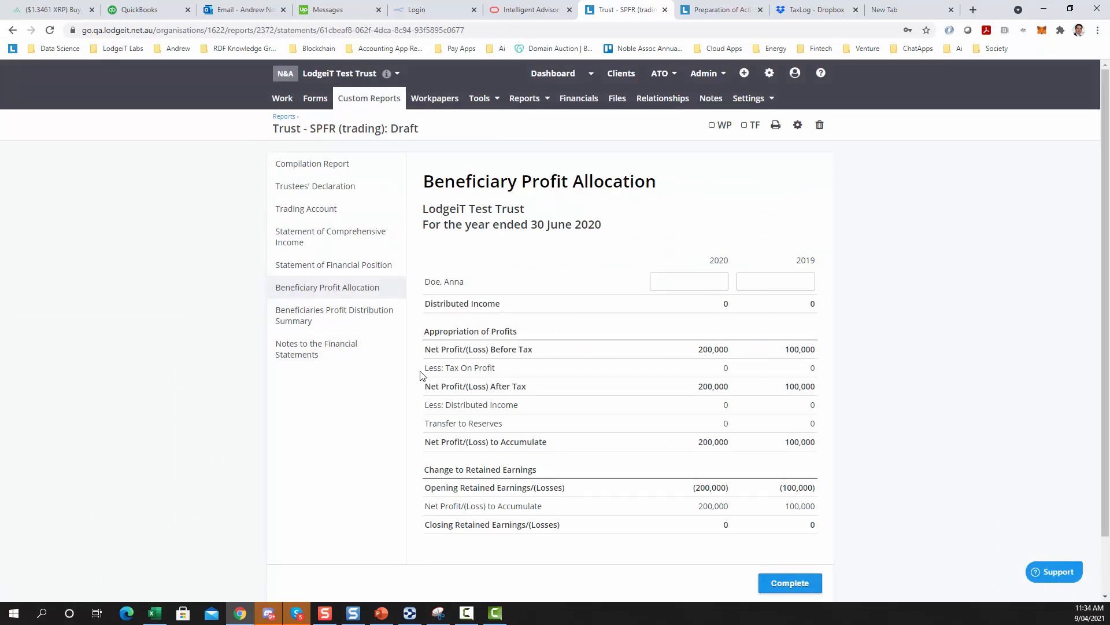
left_click(344, 323)
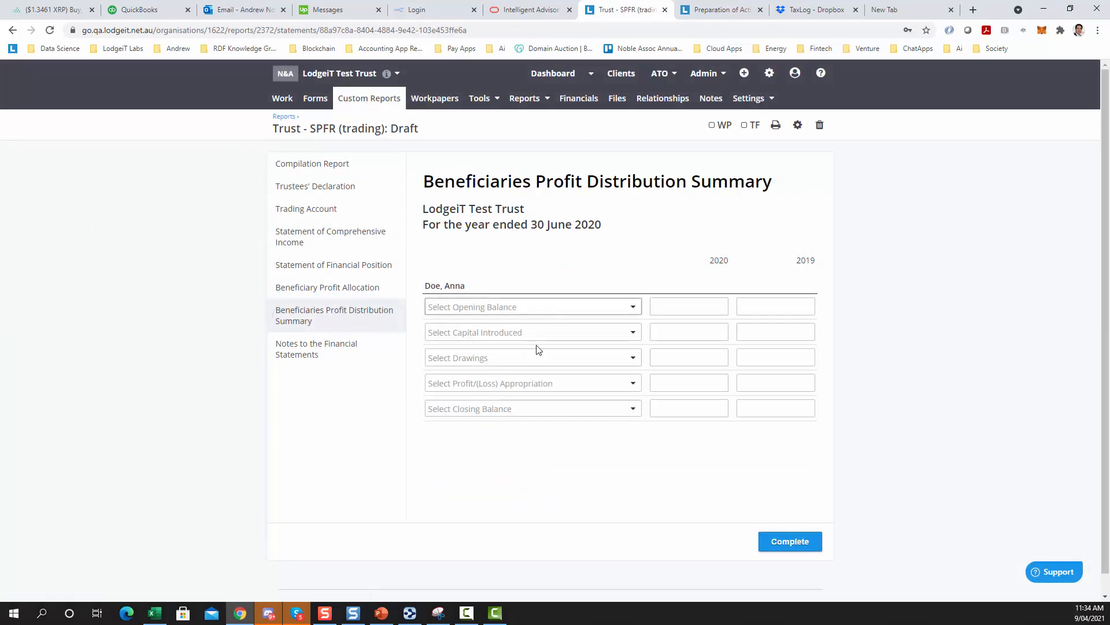
left_click(514, 414)
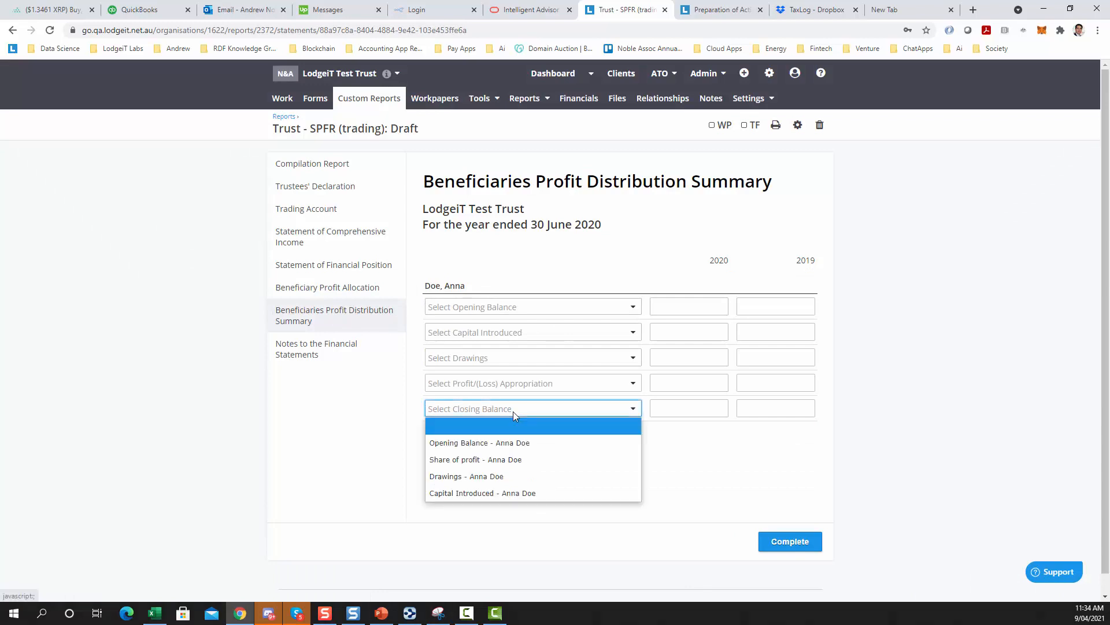
left_click(476, 308)
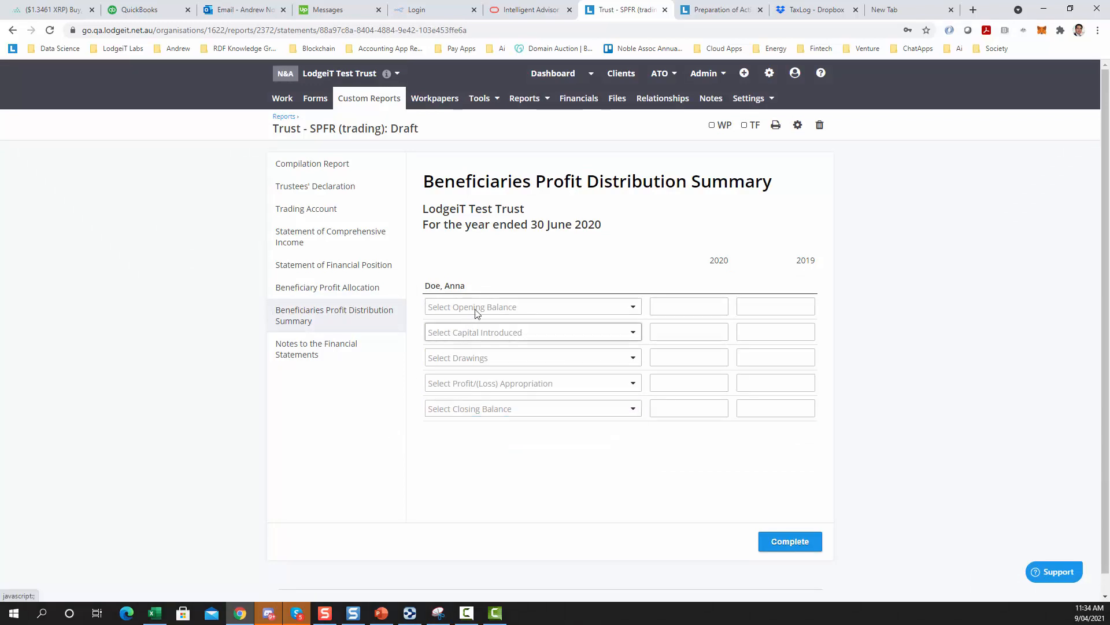
left_click(489, 306)
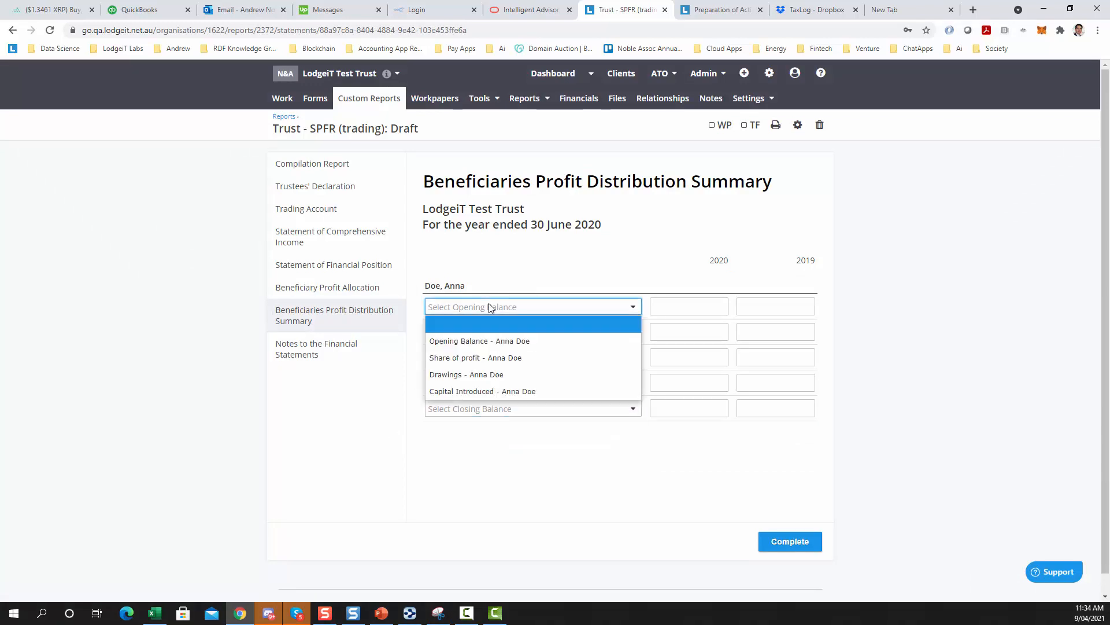
left_click(502, 344)
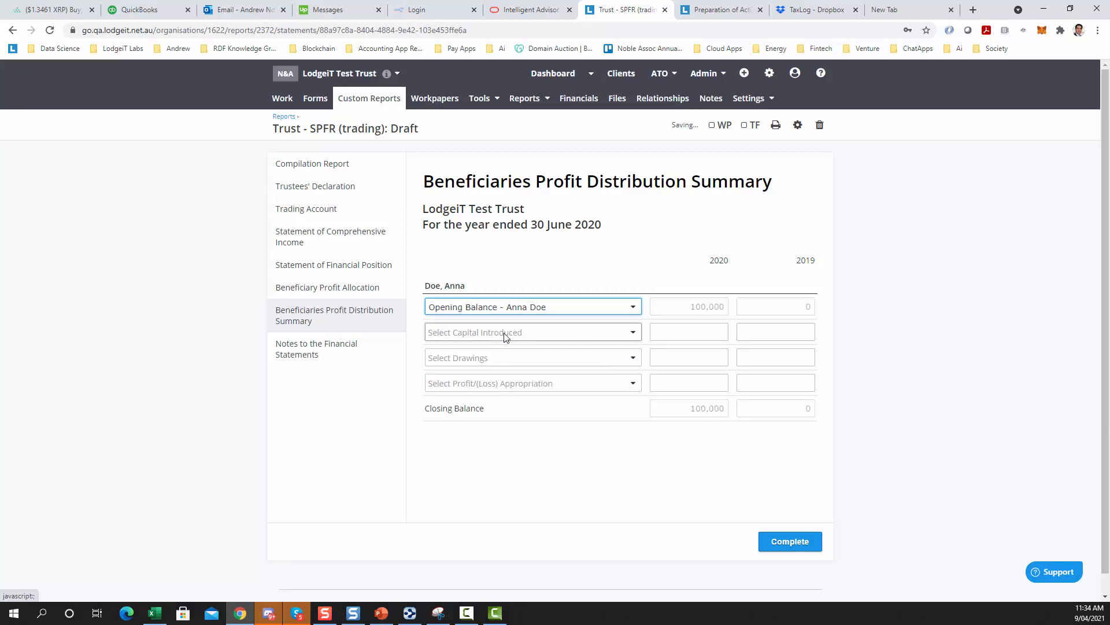
Map the Capital Introduced line to the beneficiary's Capital Introduced account
left_click(505, 337)
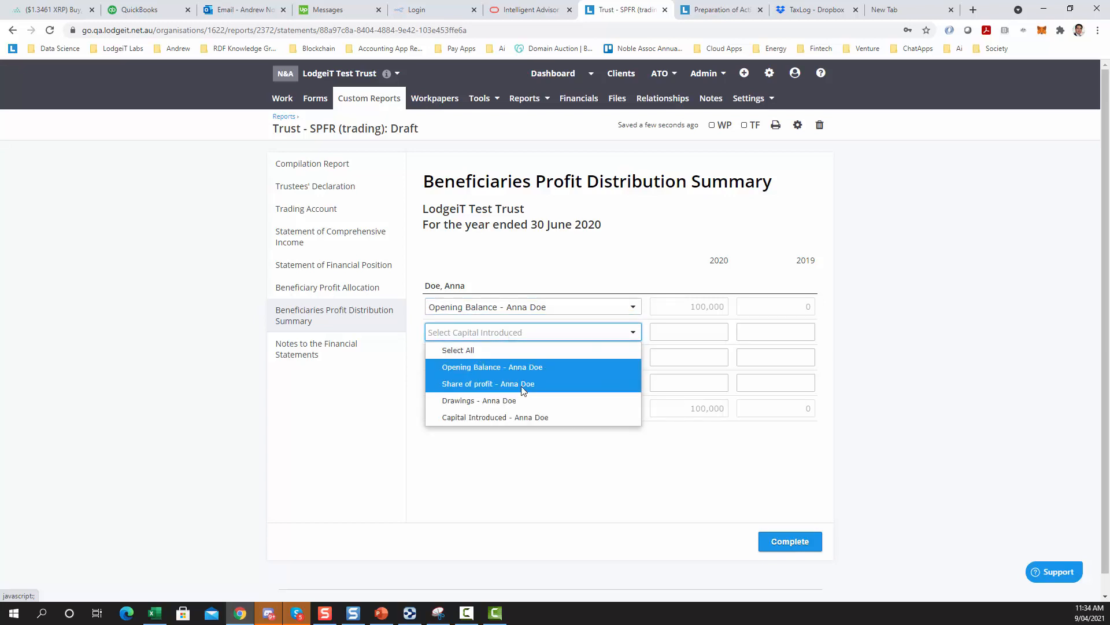
left_click(507, 416)
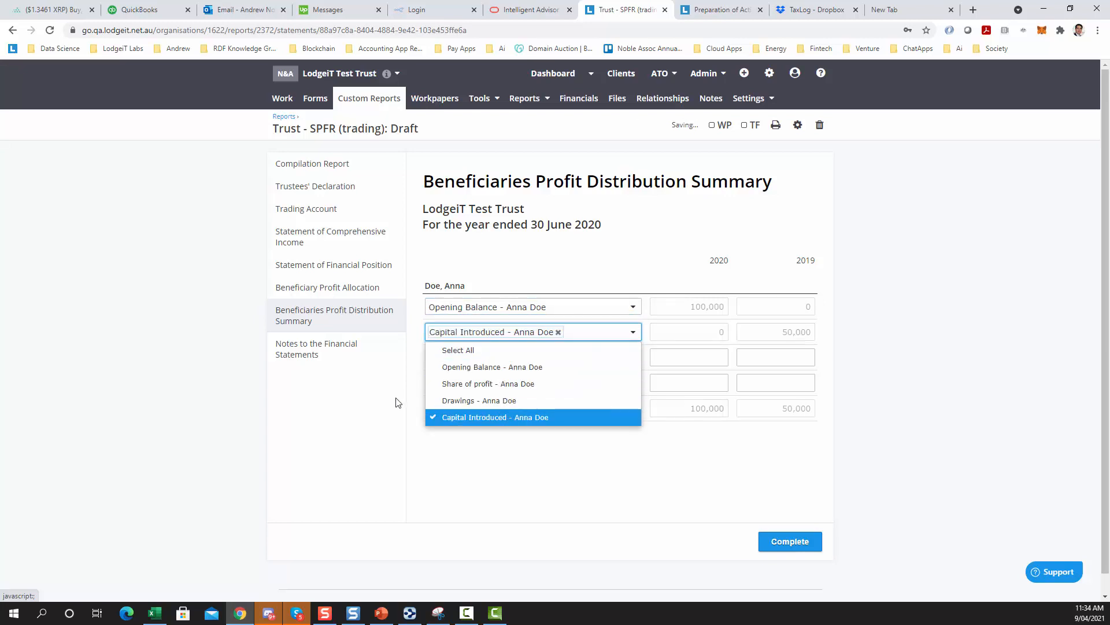
left_click(384, 437)
Map the Drawings line to the beneficiary's Drawings account only
left_click(458, 359)
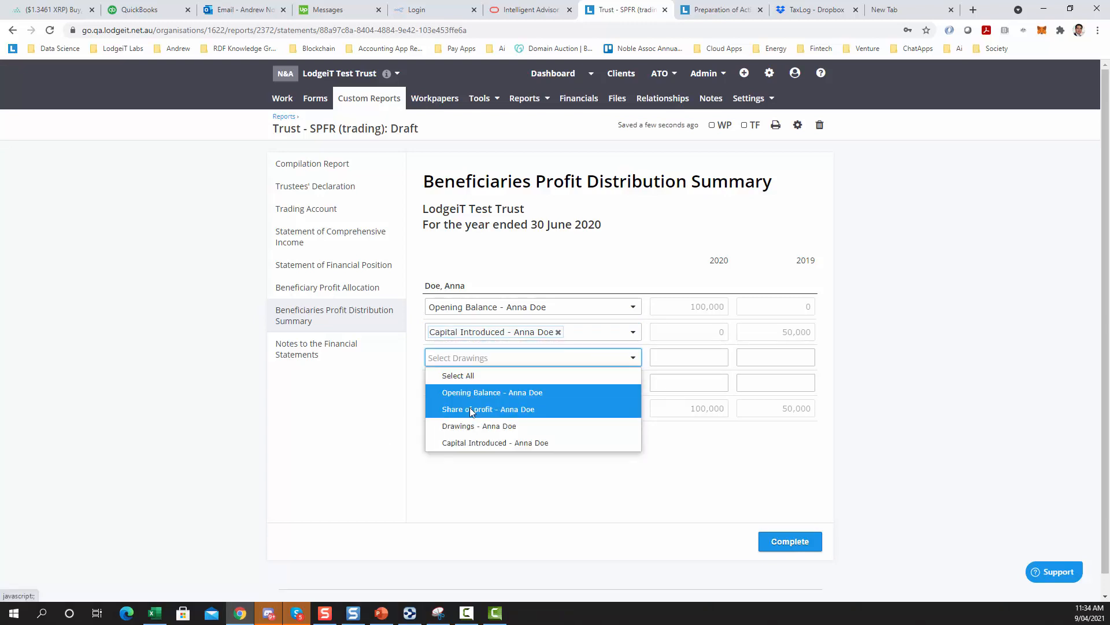
left_click(469, 409)
left_click(446, 427)
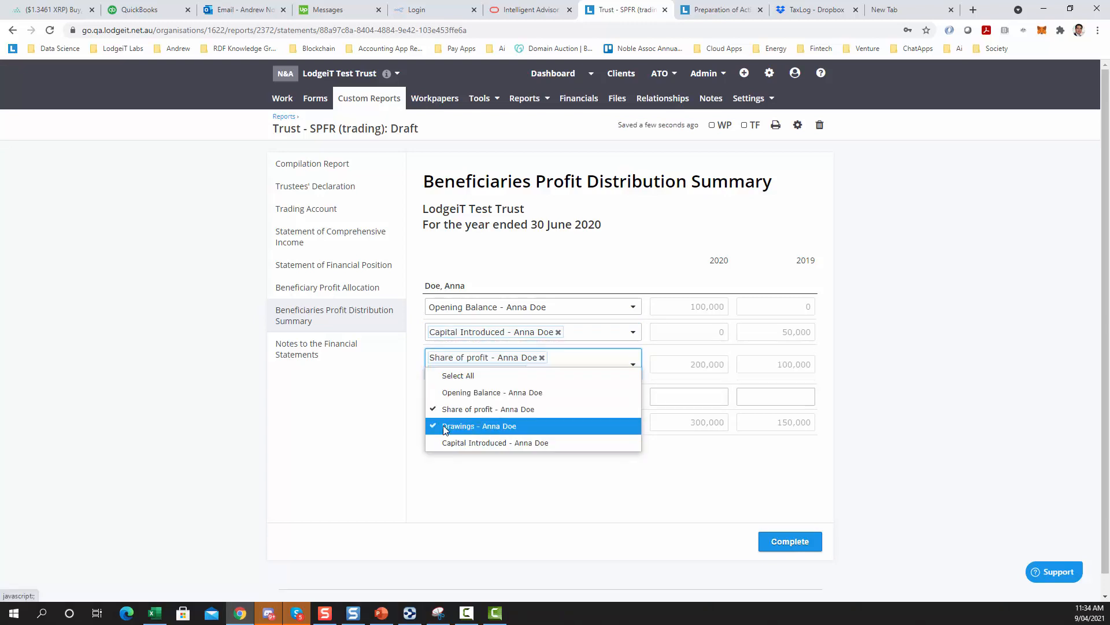
left_click(445, 411)
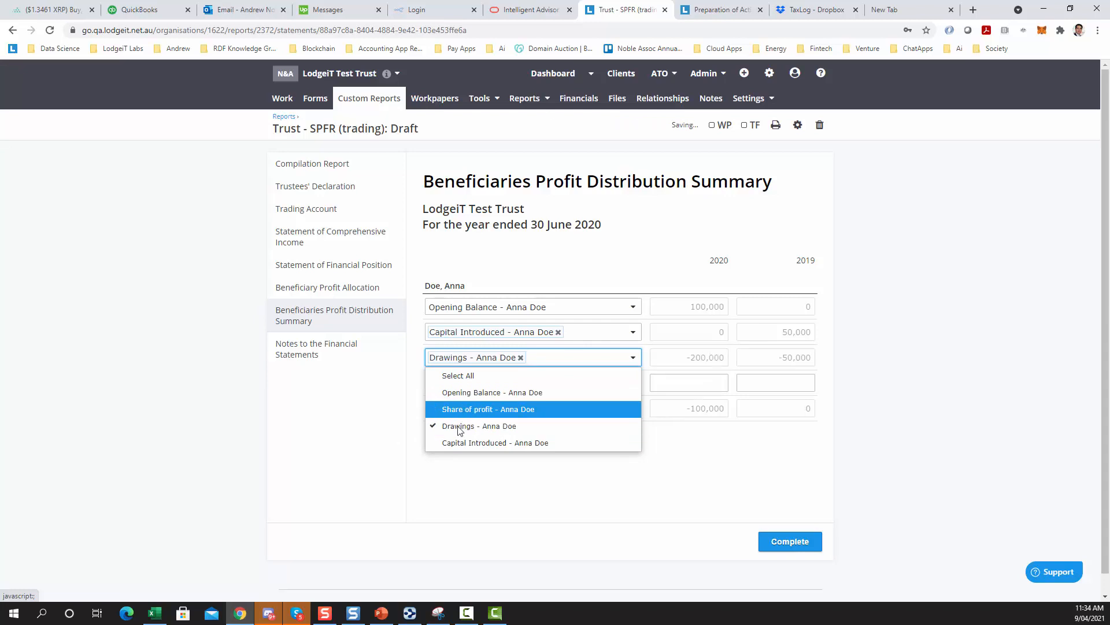
left_click(351, 462)
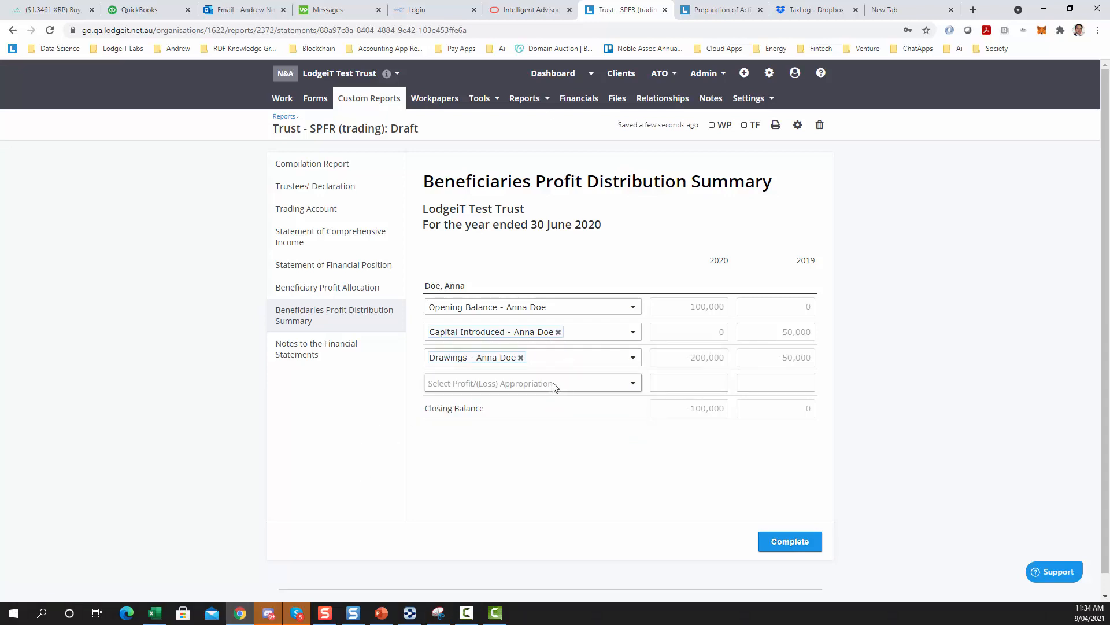
Map the Profit/(Loss) Appropriation line to the beneficiary's Share of profit account
left_click(555, 386)
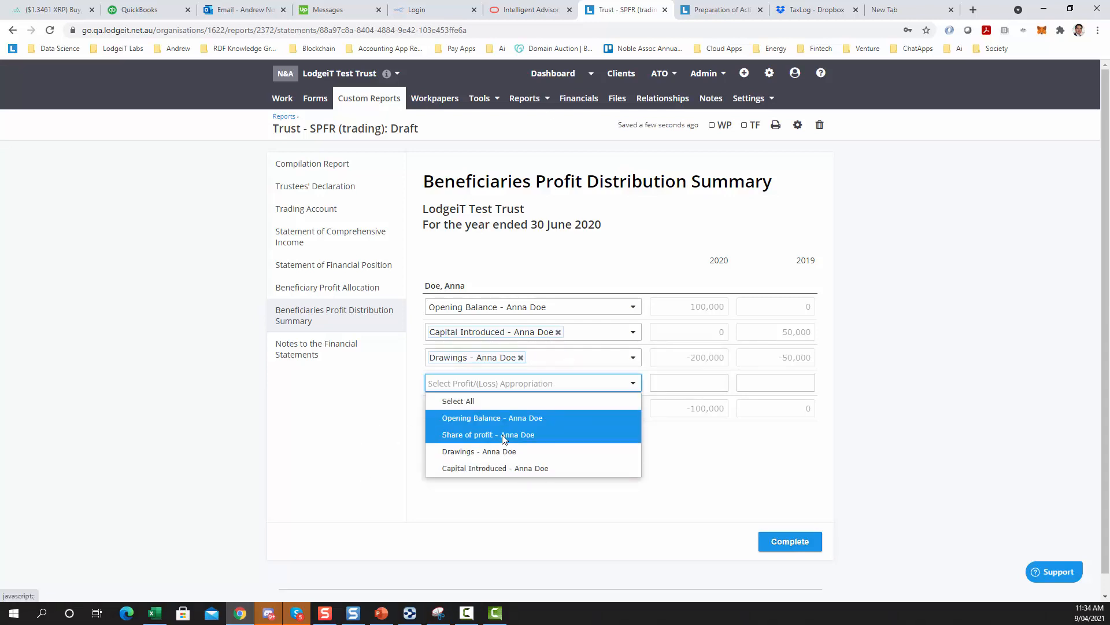
left_click(457, 434)
left_click(373, 467)
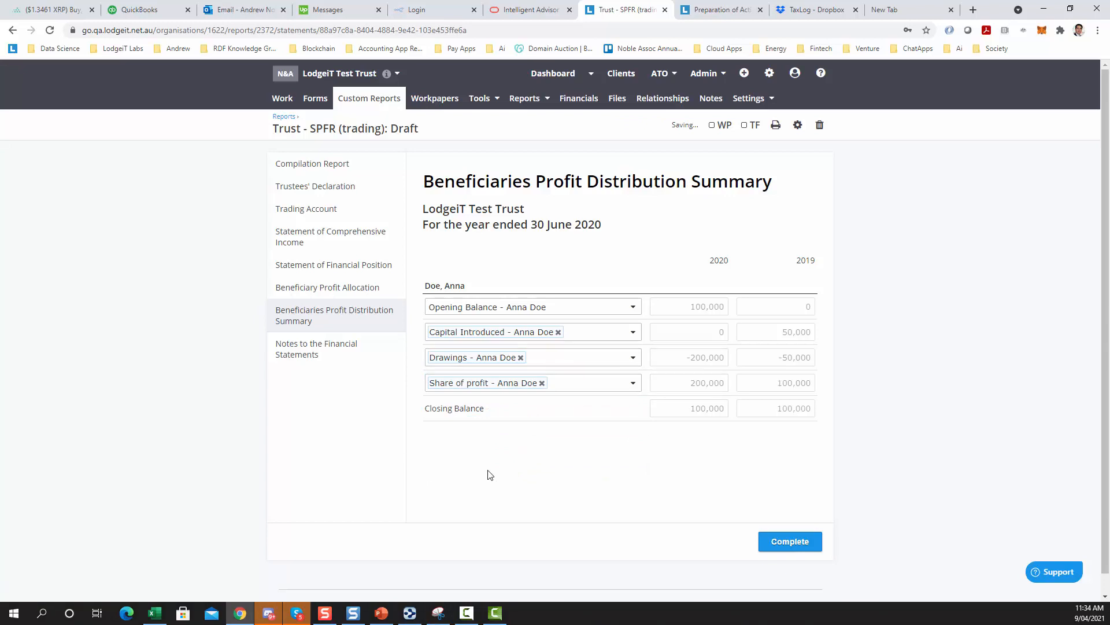